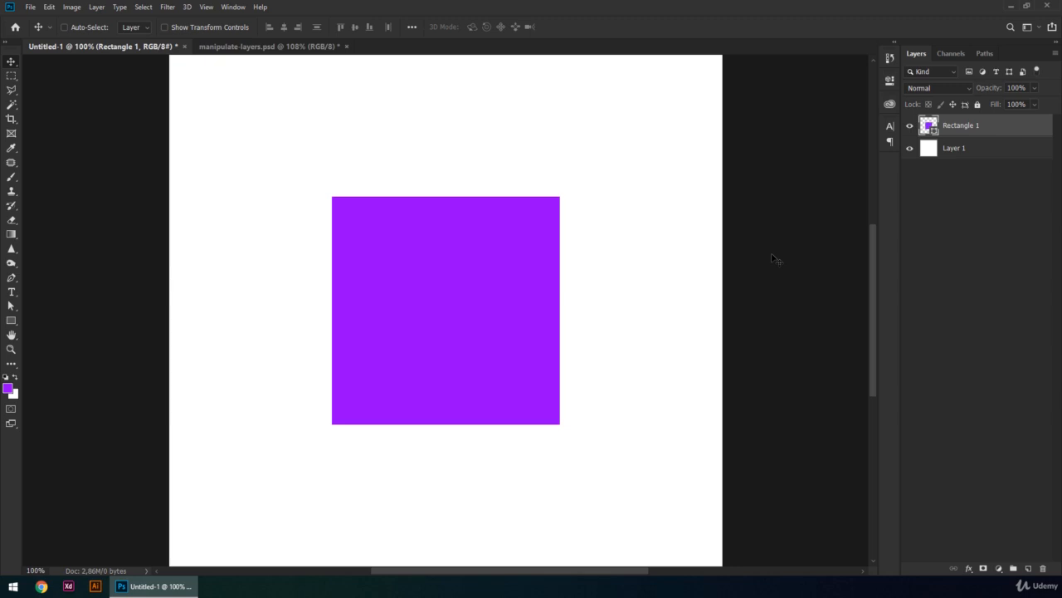
Try scaling the purple rectangle with Free Transform, and cancel the change
{"action": "key", "text": "ctrl+t"}
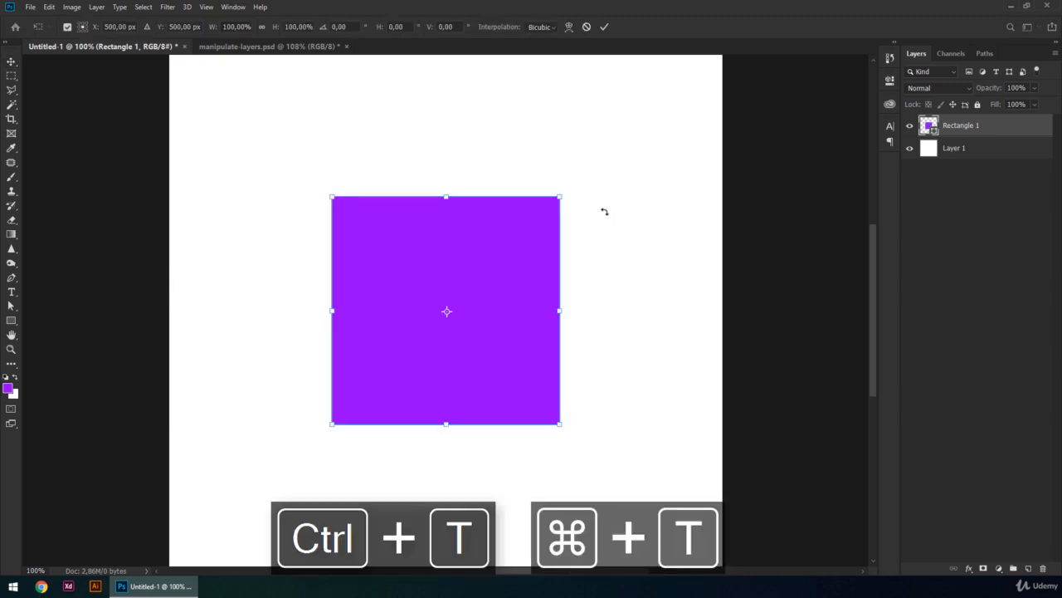
{"action": "left_click_drag", "start_coordinate": [560, 196], "coordinate": [645, 281]}
{"action": "key", "text": "Escape"}
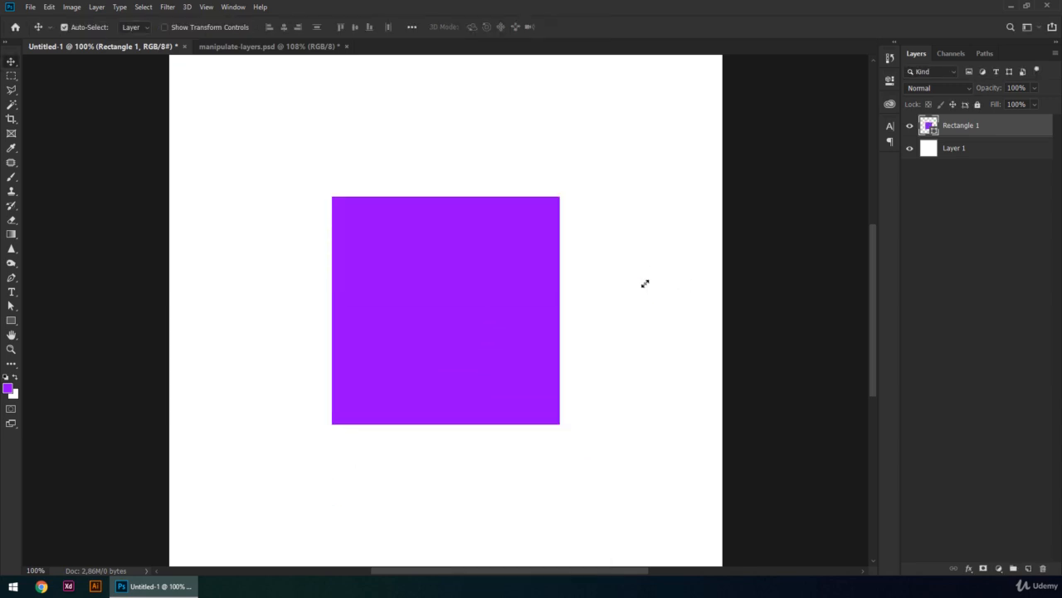
Group the Rectangle 1 layer and try resizing the group proportionally with Free Transform to about 74%
{"action": "key", "text": "ctrl+g"}
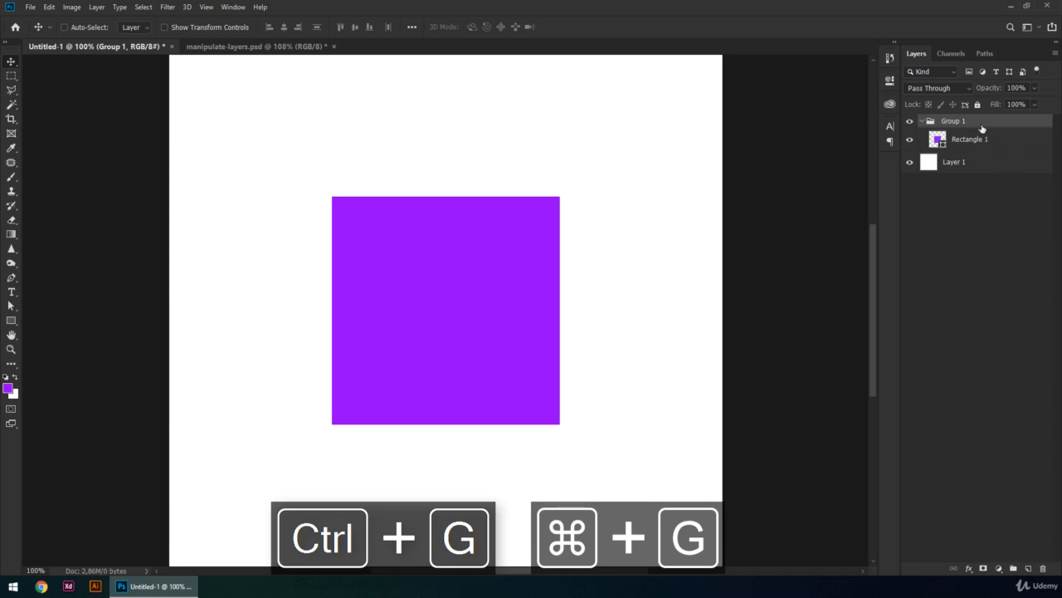
{"action": "key", "text": "ctrl+t"}
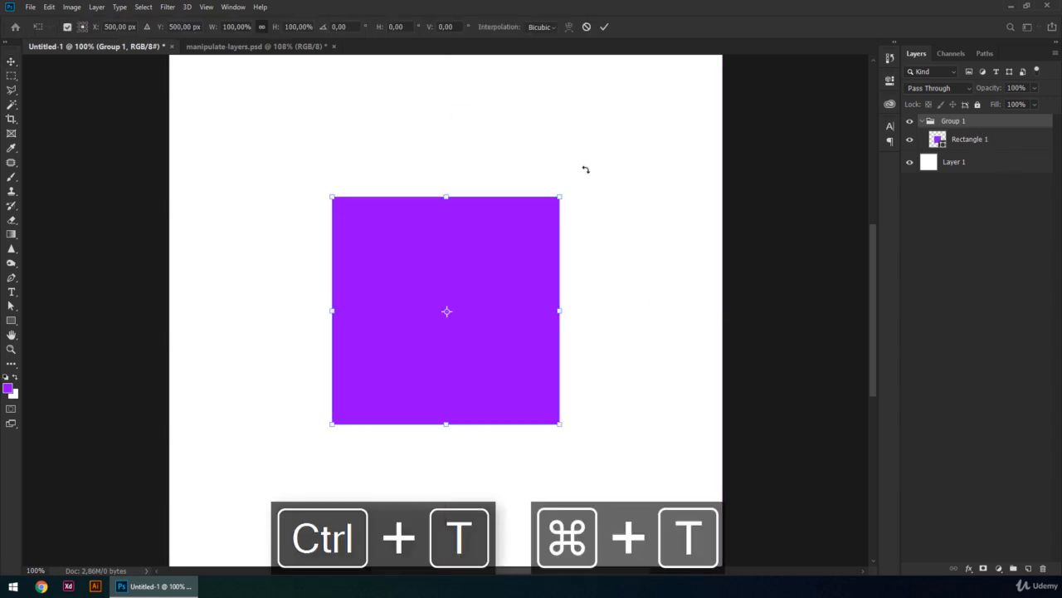
{"action": "left_click_drag", "start_coordinate": [559, 194], "coordinate": [343, 240]}
{"action": "left_click_drag", "start_coordinate": [527, 424], "coordinate": [511, 408]}
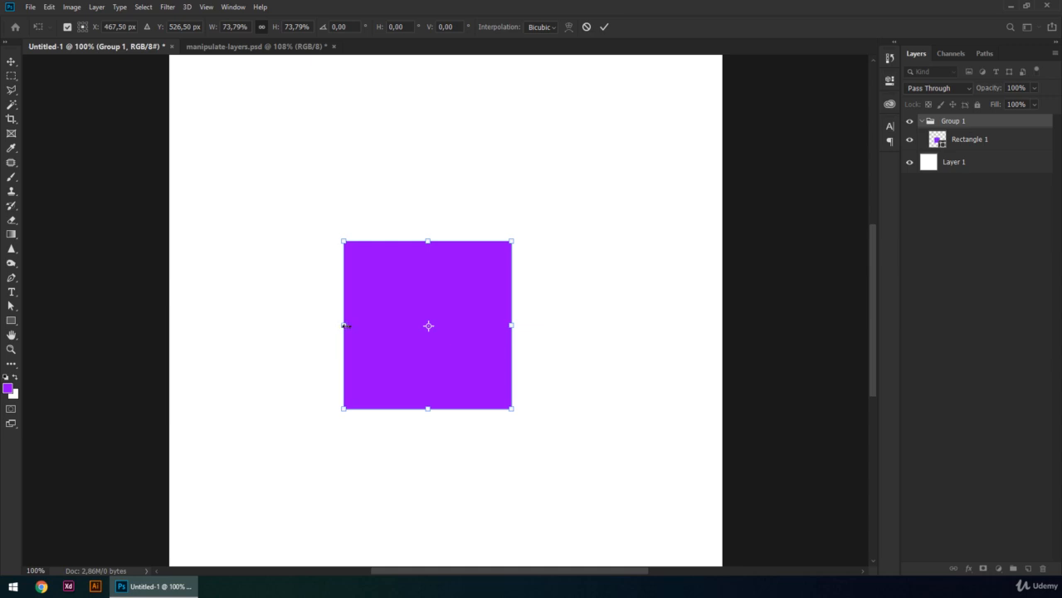
{"action": "left_click_drag", "start_coordinate": [343, 326], "coordinate": [370, 327]}
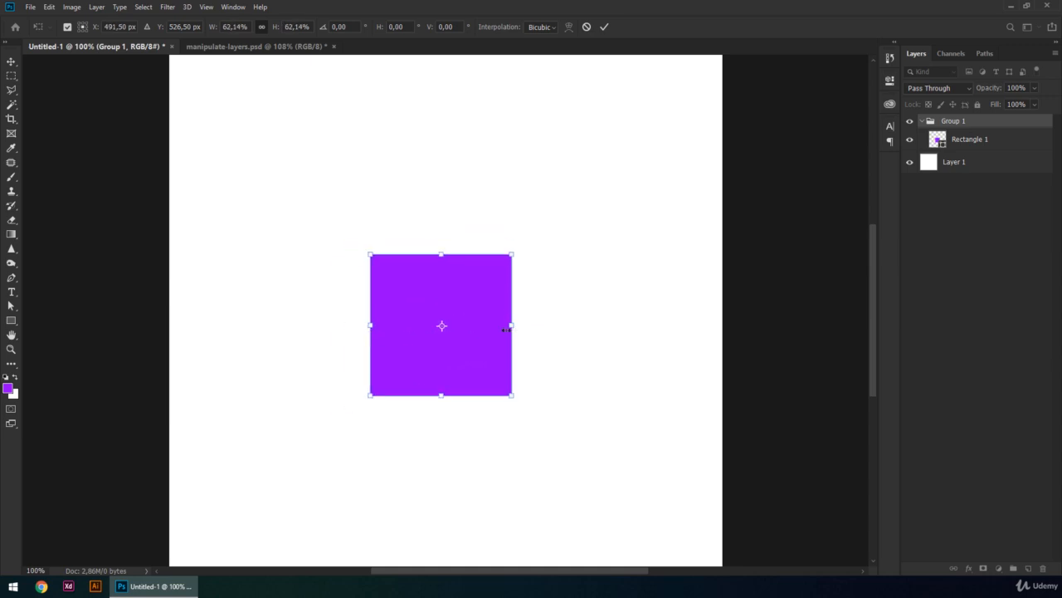
{"action": "left_click_drag", "start_coordinate": [505, 329], "coordinate": [469, 326]}
{"action": "mouse_move", "coordinate": [471, 277]}
{"action": "left_mouse_down"}
{"action": "mouse_move", "coordinate": [527, 219]}
{"action": "mouse_move", "coordinate": [470, 274]}
{"action": "left_mouse_up"}
{"action": "left_click_drag", "start_coordinate": [470, 372], "coordinate": [535, 436]}
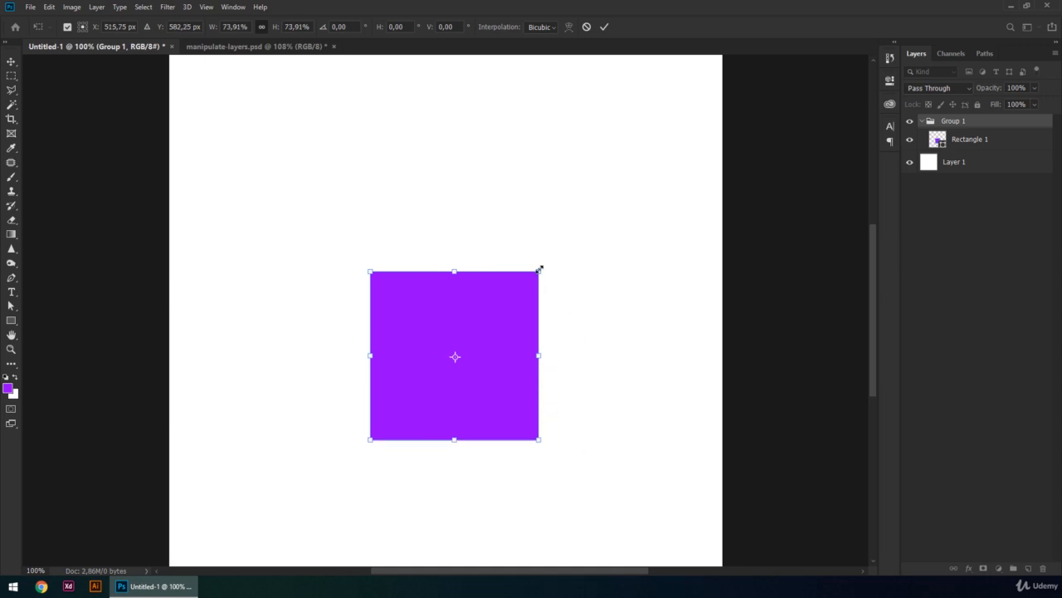
Try scaling the group around its center to about 106%, and cancel the transform
{"action": "key", "text": "alt"}
{"action": "left_click_drag", "start_coordinate": [539, 269], "coordinate": [589, 192]}
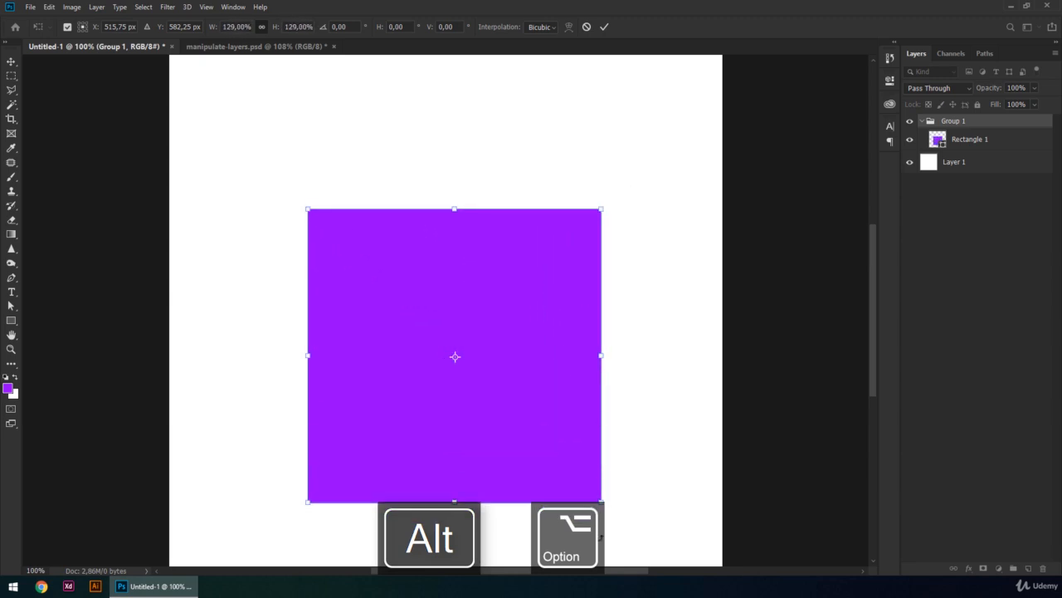
{"action": "left_click_drag", "start_coordinate": [605, 505], "coordinate": [574, 476]}
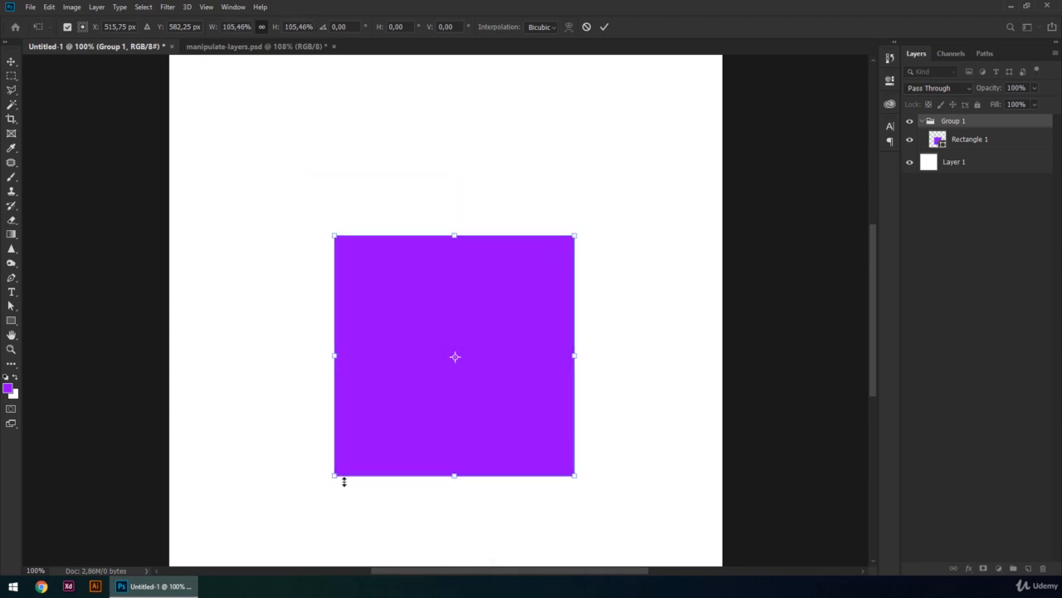
{"action": "mouse_move", "coordinate": [356, 459]}
{"action": "left_mouse_down"}
{"action": "mouse_move", "coordinate": [304, 479]}
{"action": "mouse_move", "coordinate": [357, 455]}
{"action": "left_mouse_up"}
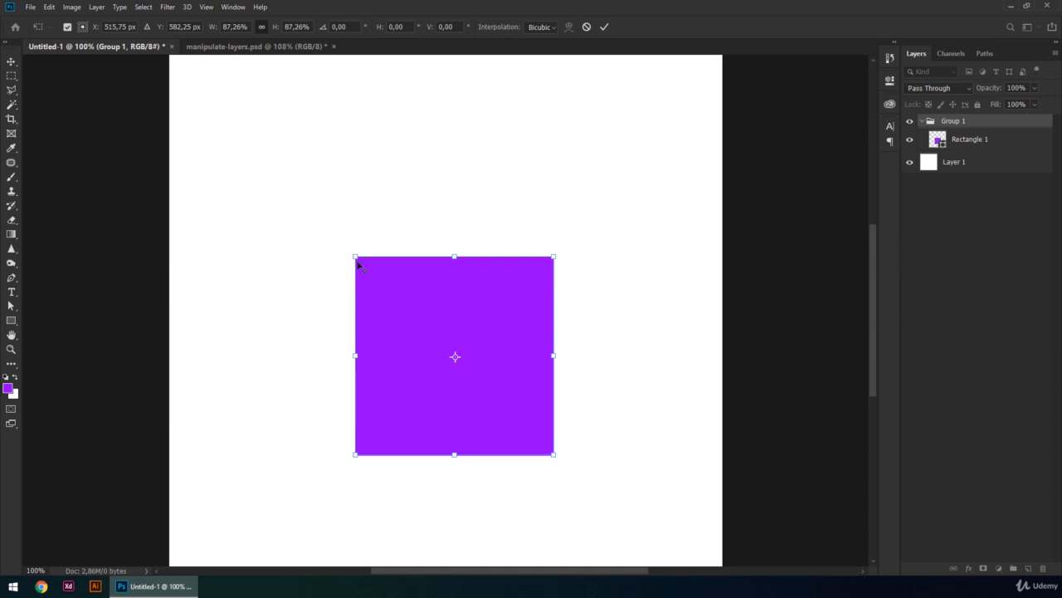
{"action": "left_click_drag", "start_coordinate": [357, 263], "coordinate": [331, 231]}
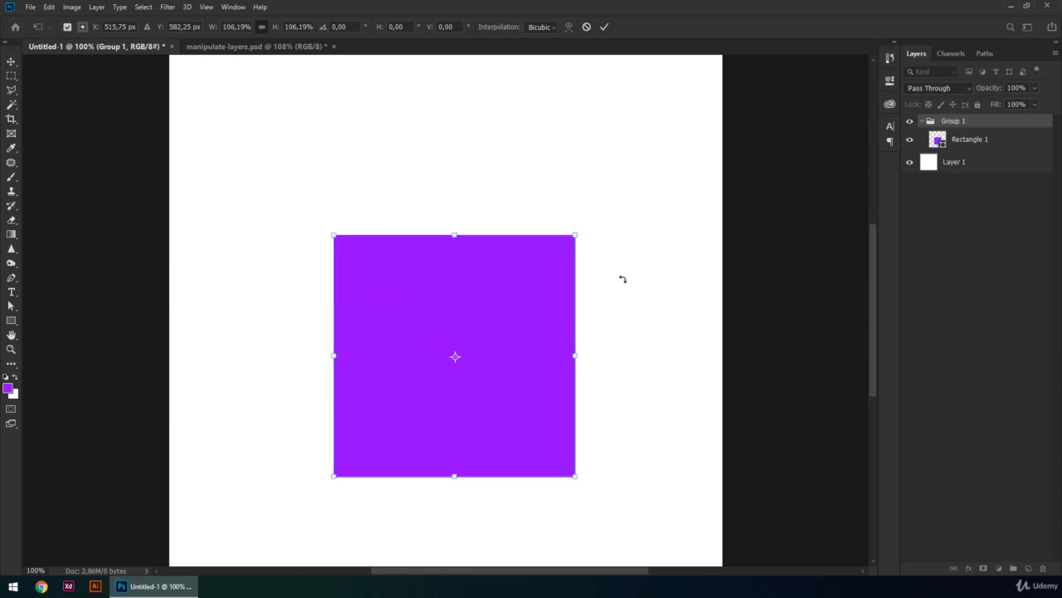
{"action": "key", "text": "Escape"}
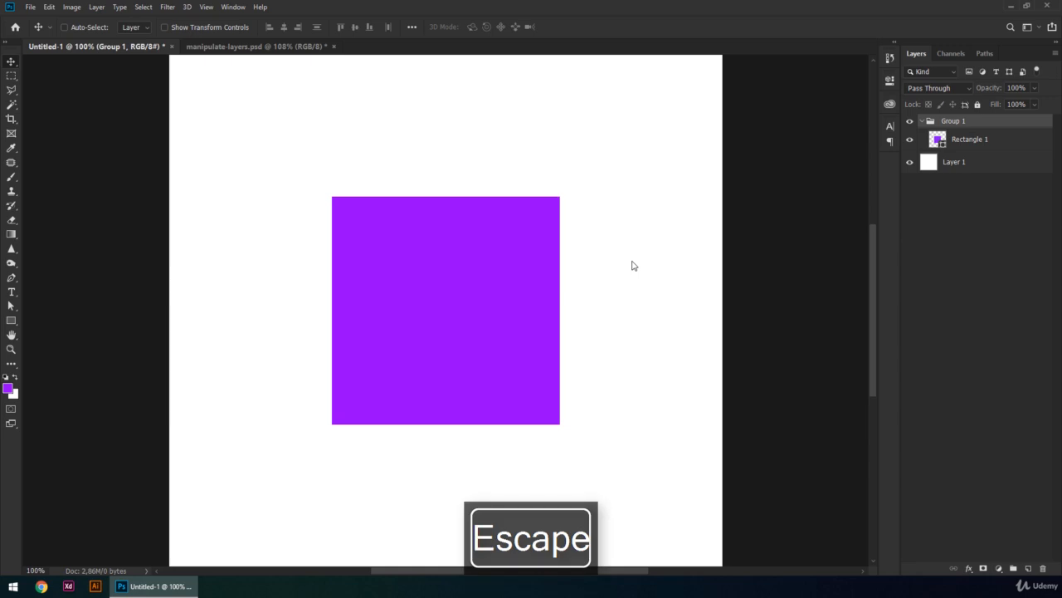
Switch to manipulate-layers.psd and try scaling the sunny group proportionally with Free Transform, without keeping the change
{"action": "left_click", "coordinate": [254, 48]}
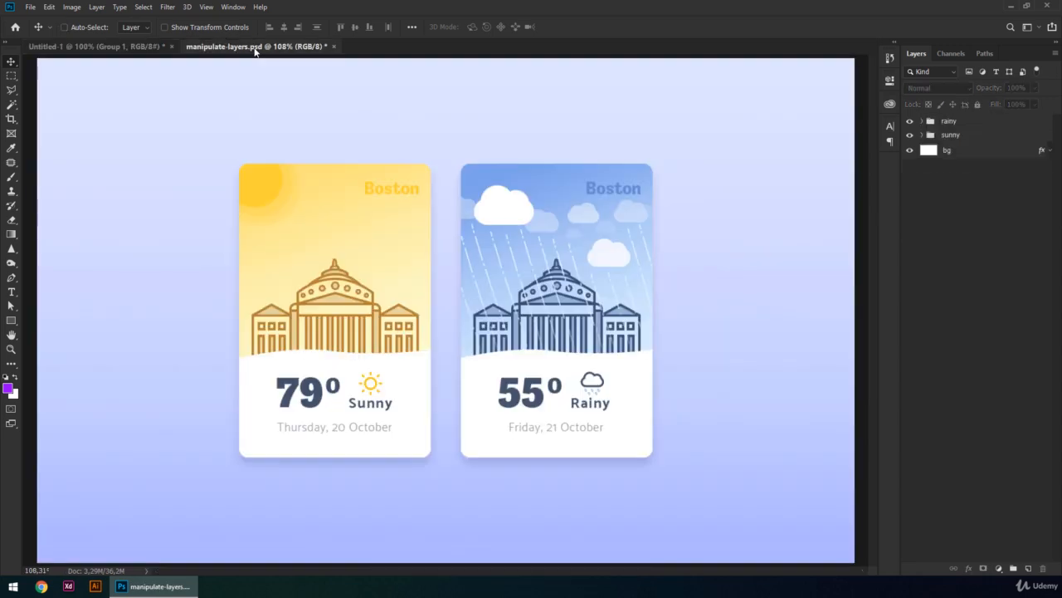
{"action": "left_click", "coordinate": [954, 136]}
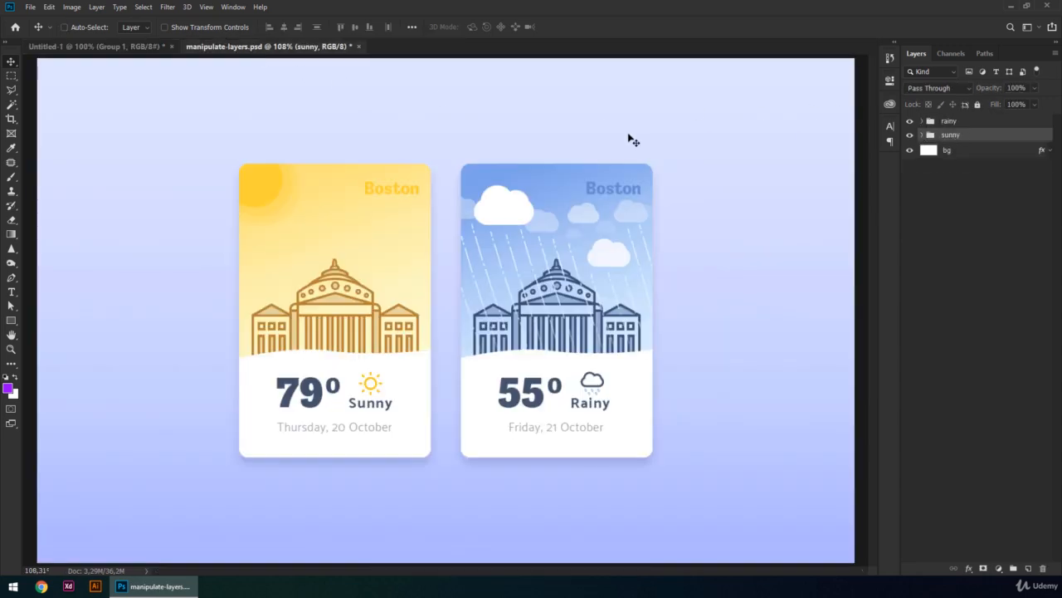
{"action": "key", "text": "ctrl+t"}
{"action": "left_click_drag", "start_coordinate": [430, 165], "coordinate": [389, 120]}
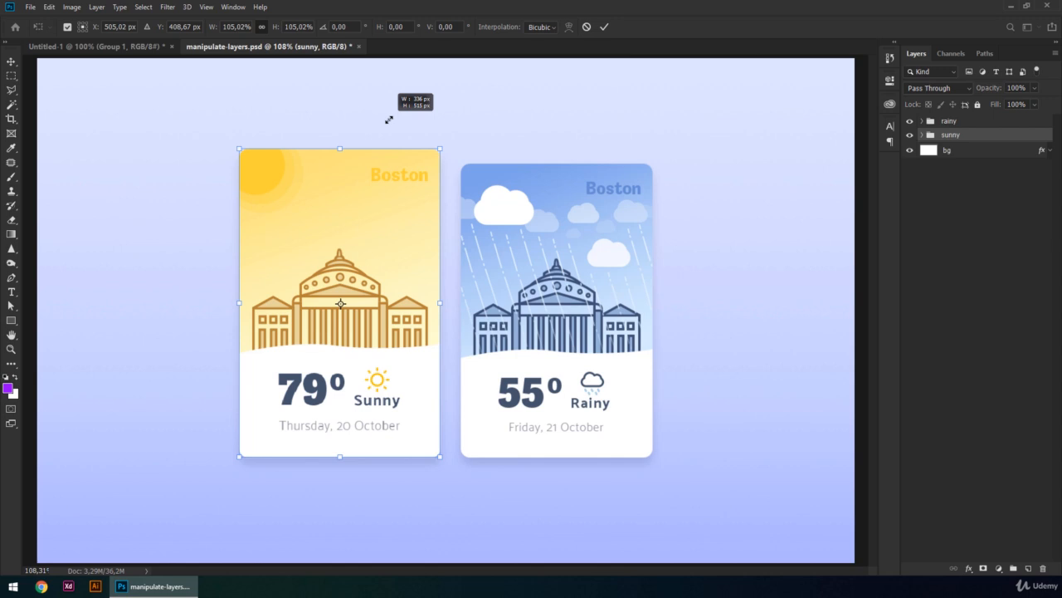
{"action": "left_click_drag", "start_coordinate": [389, 120], "coordinate": [432, 146]}
{"action": "key", "text": "Escape"}
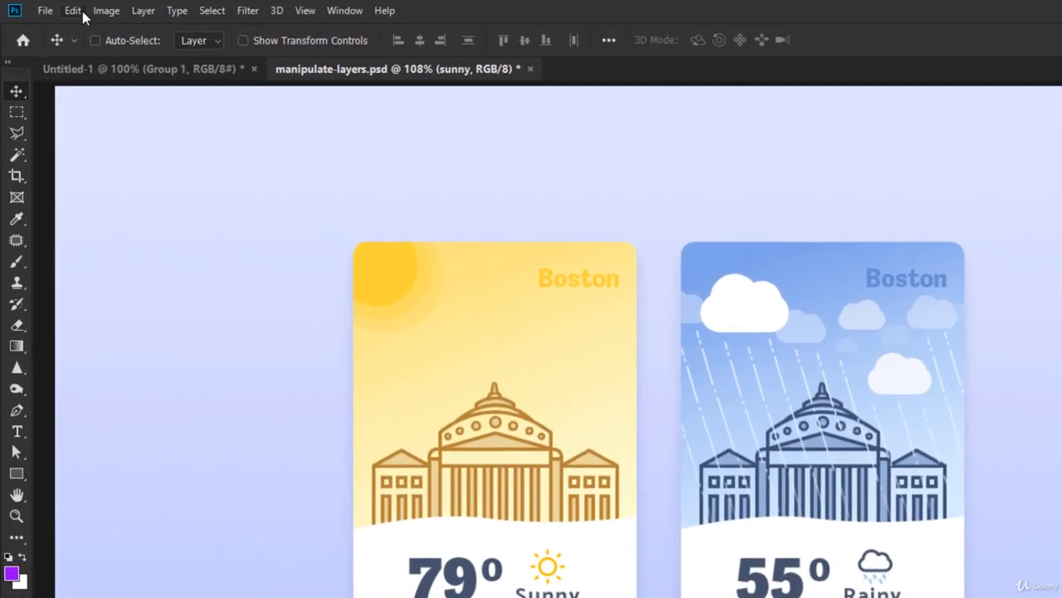
{"action": "left_click", "coordinate": [74, 11]}
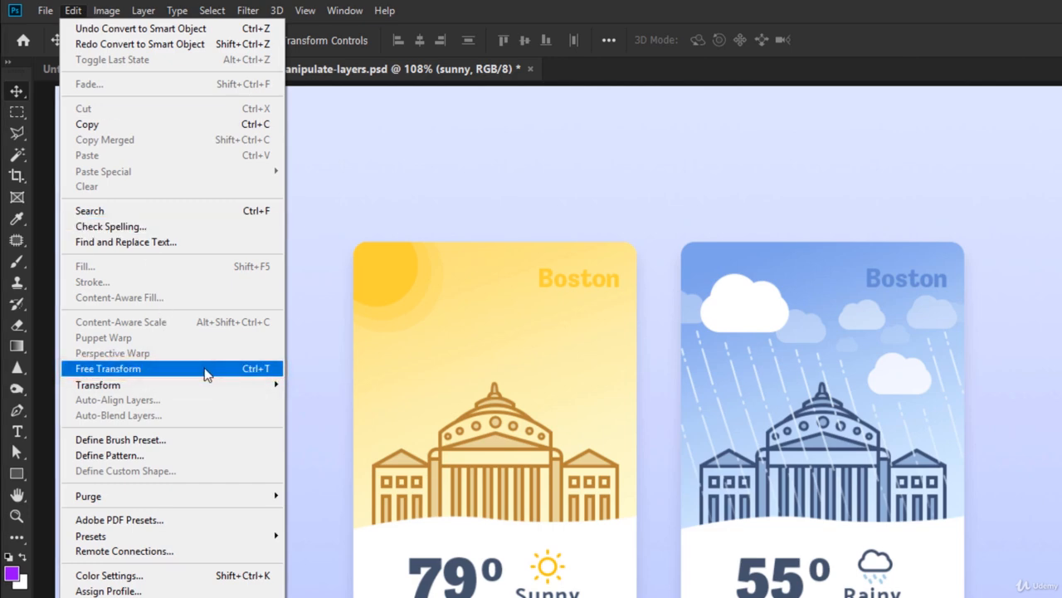
{"action": "mouse_move", "coordinate": [213, 386]}
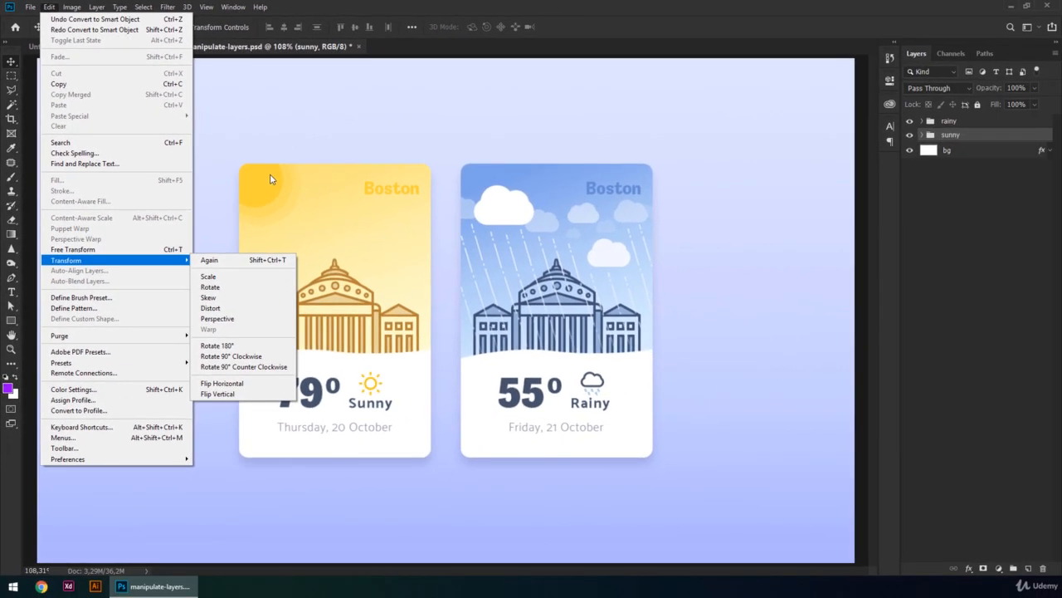
{"action": "left_click", "coordinate": [216, 183]}
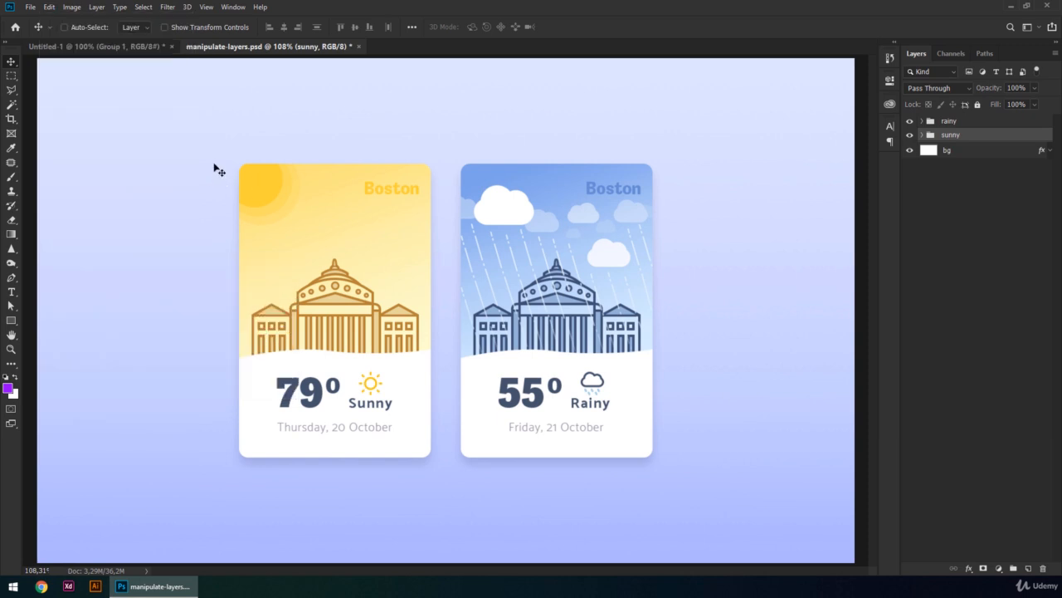
Try flipping the sunny group vertically and horizontally with Free Transform, and cancel the flips
{"action": "key", "text": "ctrl+t"}
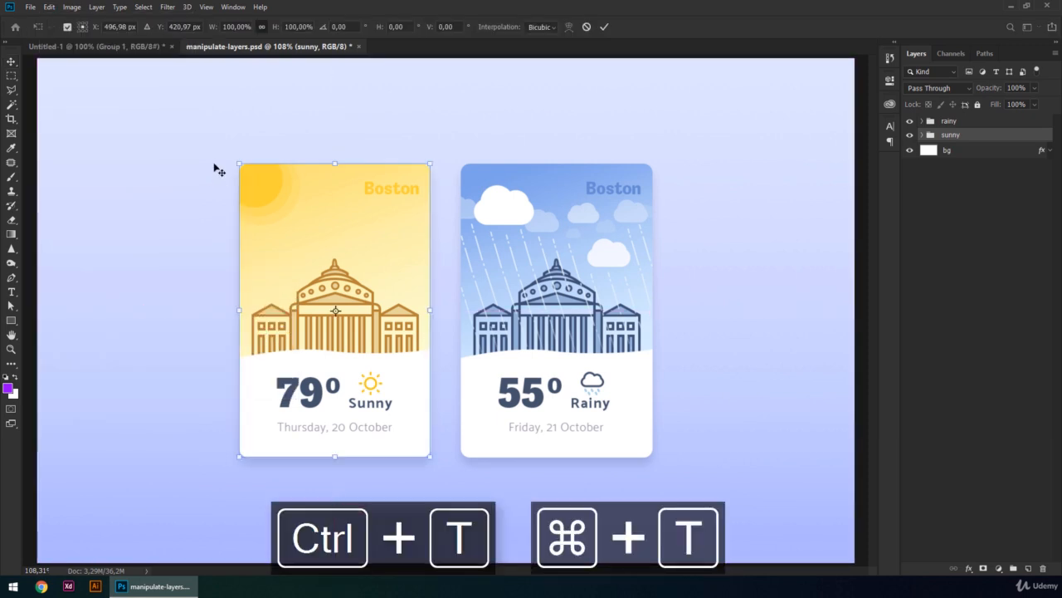
{"action": "right_click", "coordinate": [311, 209]}
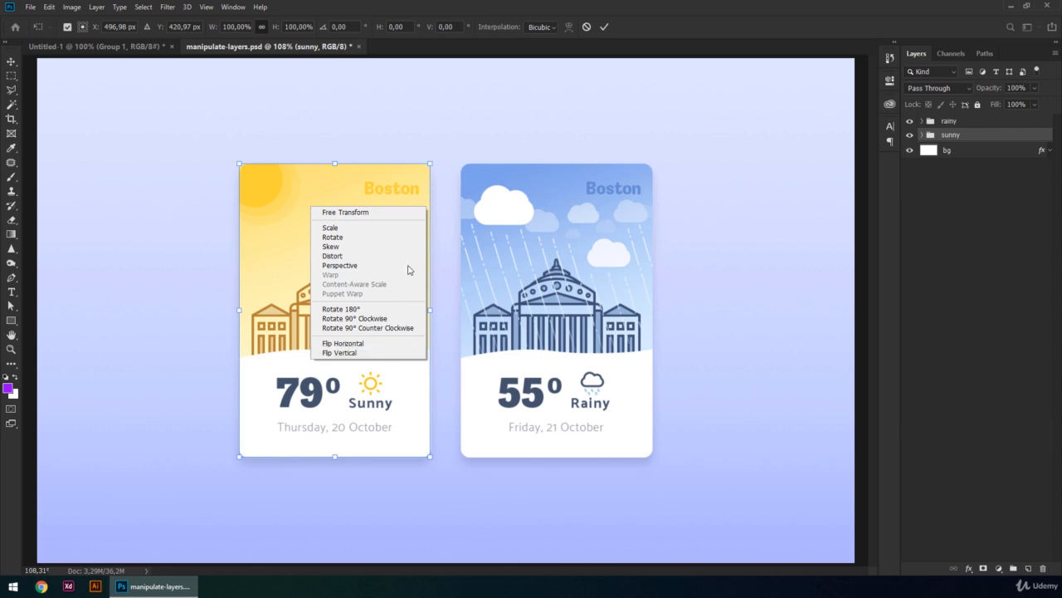
{"action": "left_click", "coordinate": [370, 353]}
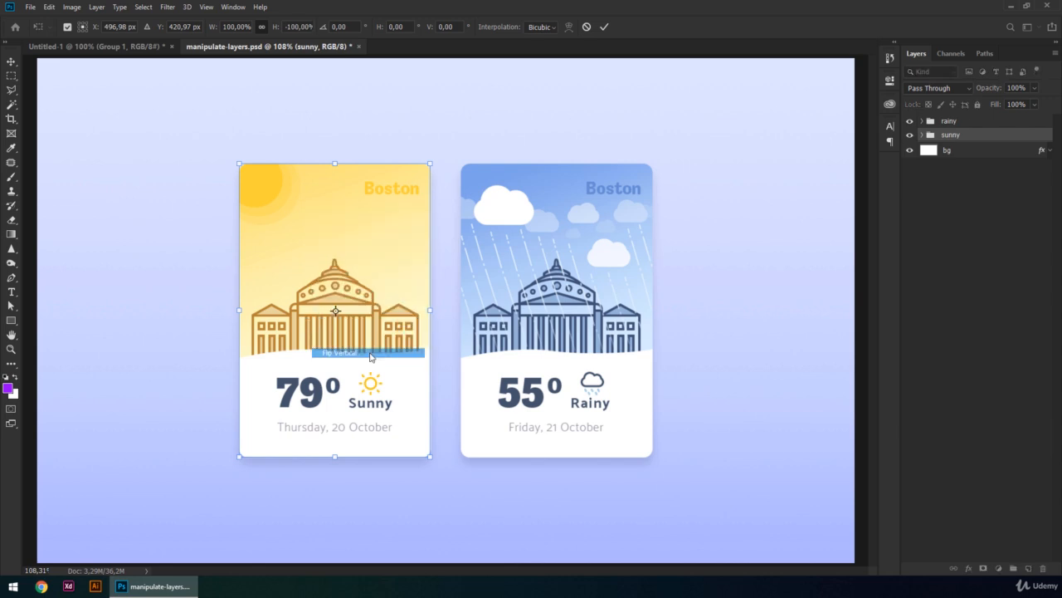
{"action": "right_click", "coordinate": [388, 263]}
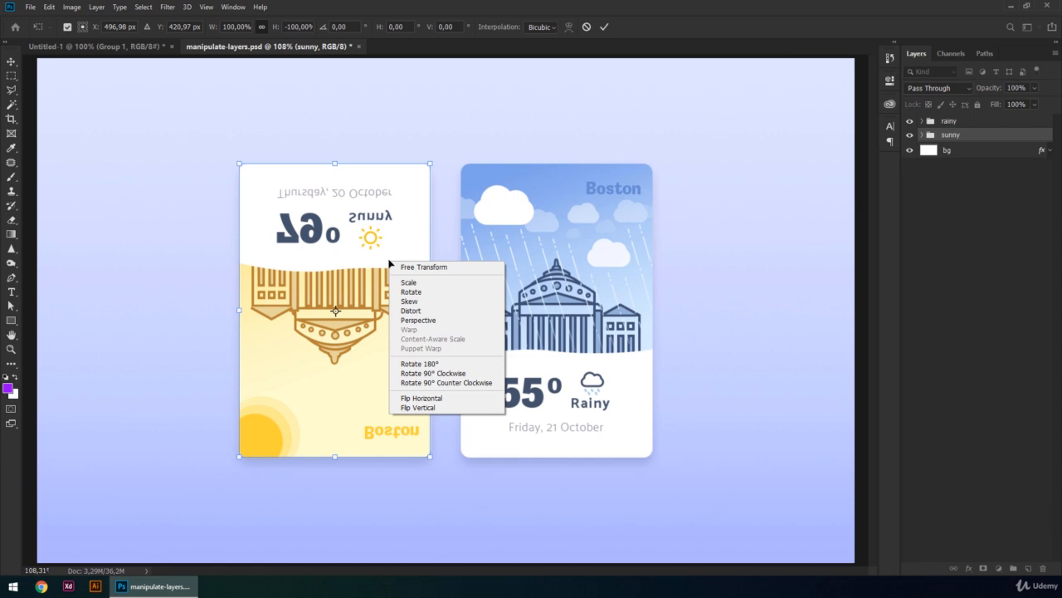
{"action": "left_click", "coordinate": [426, 401]}
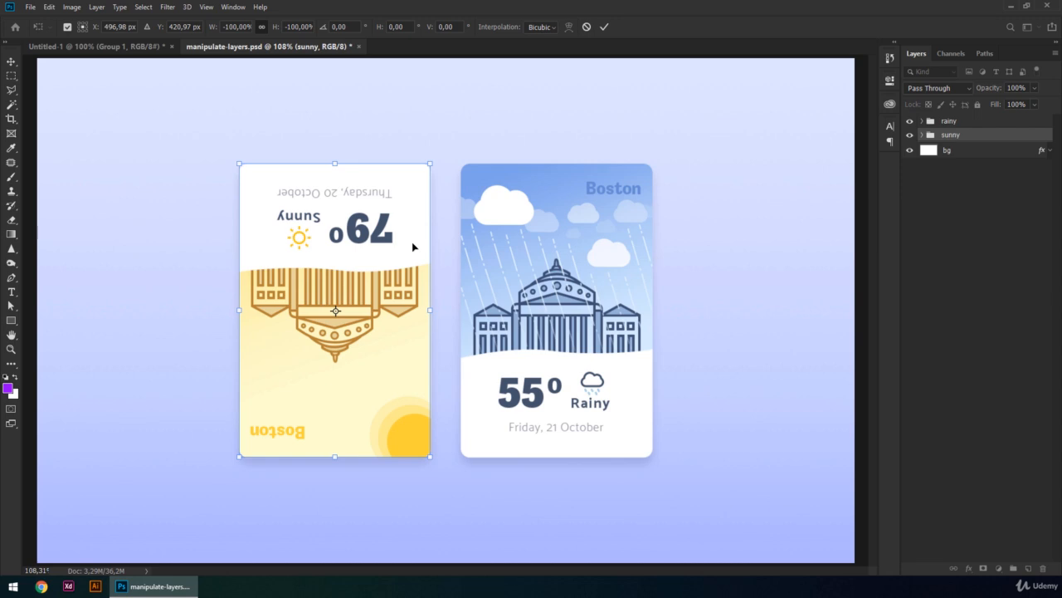
{"action": "key", "text": "Escape"}
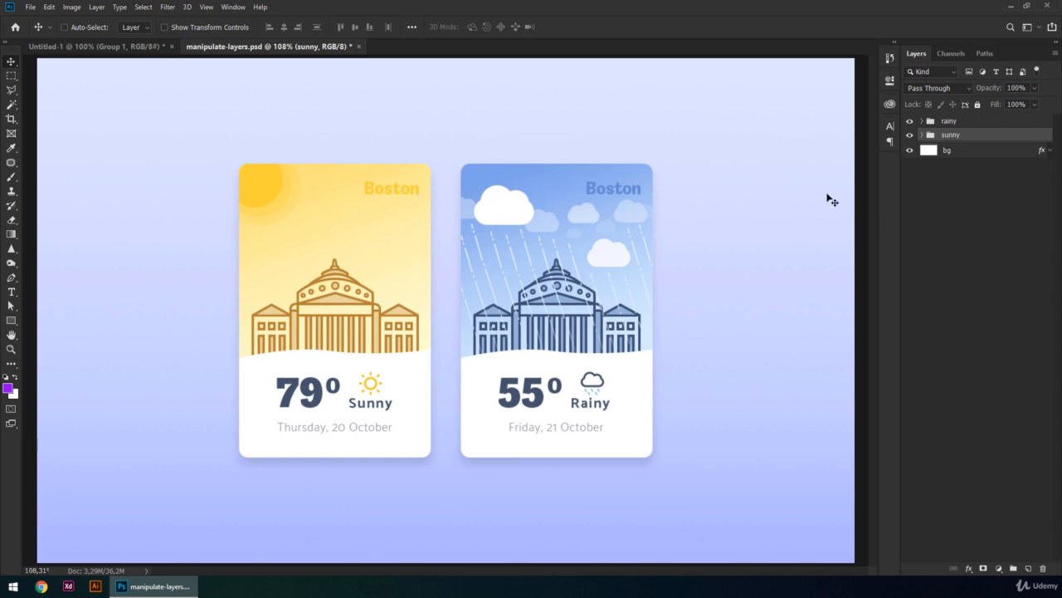
Select the rainy group and try rotating it slightly with Free Transform, without keeping the rotation
{"action": "left_click", "coordinate": [948, 122]}
{"action": "key", "text": "ctrl+t"}
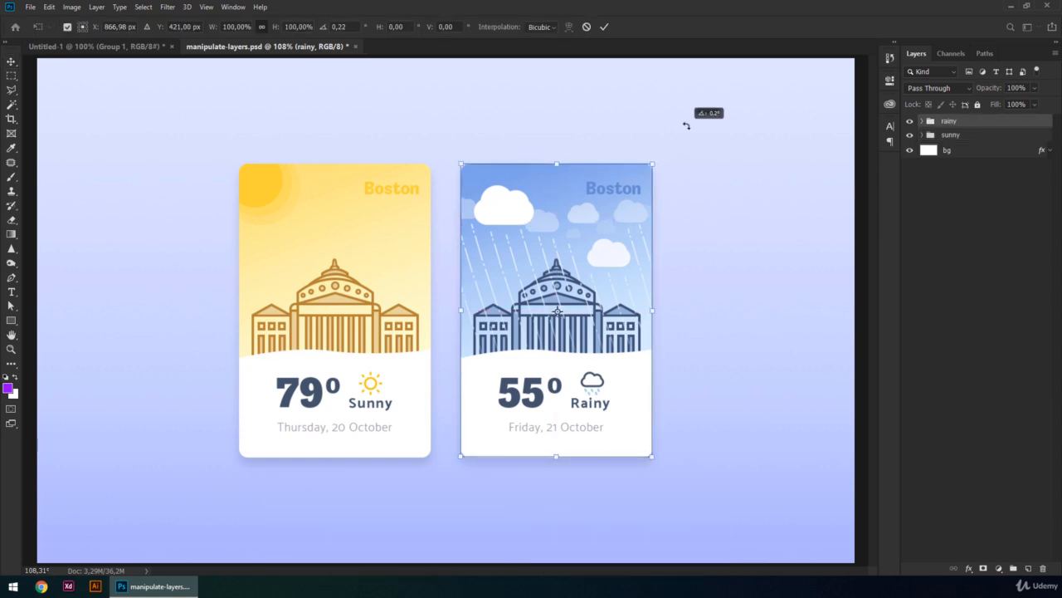
{"action": "key", "text": "Escape"}
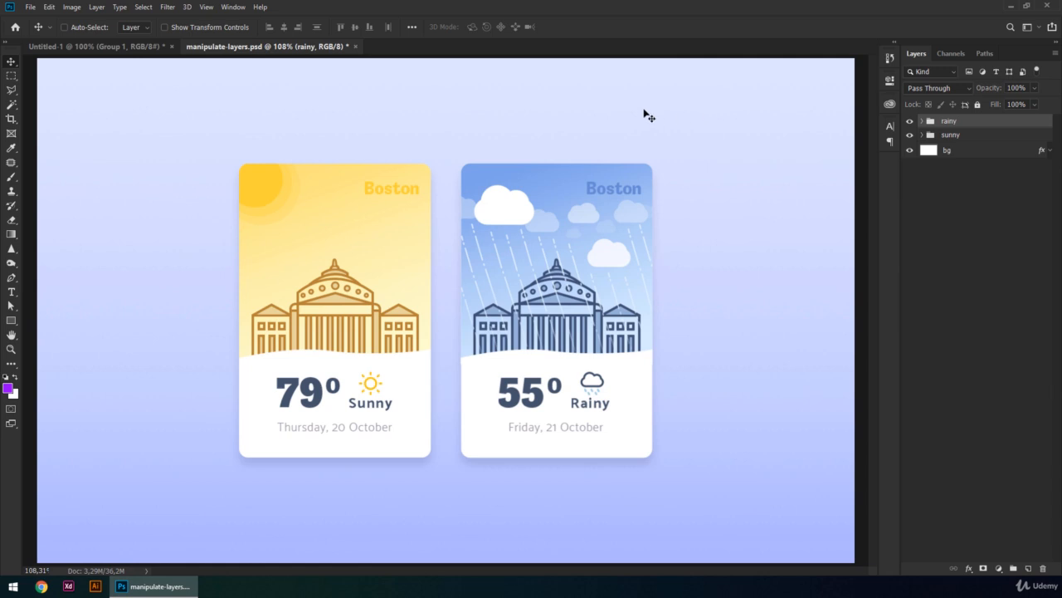
{"action": "key", "text": "ctrl+t"}
{"action": "key", "text": "Escape"}
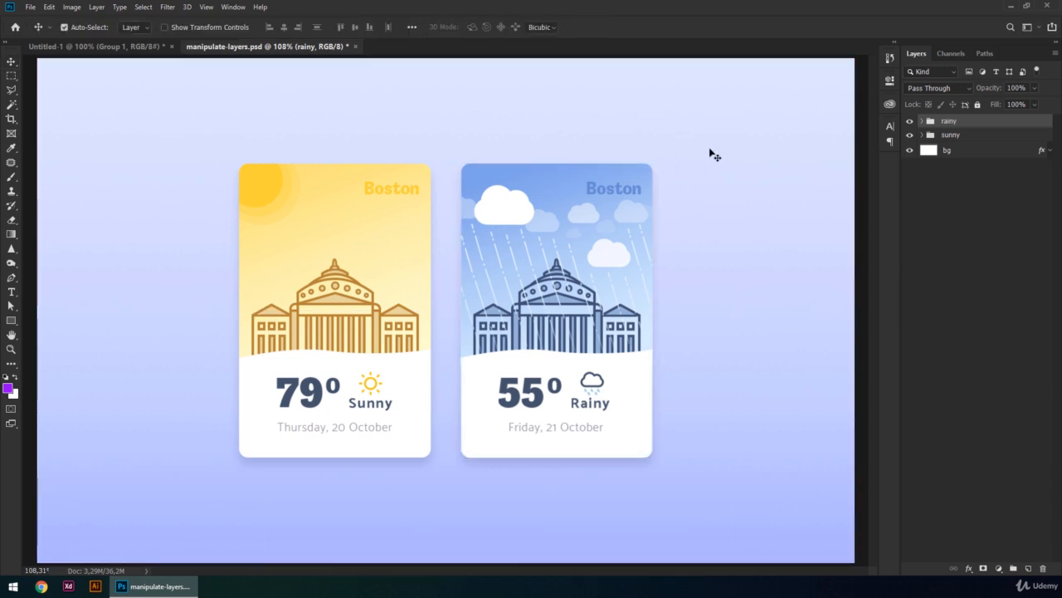
Examine the transform options offered for the rainy group, and leave Free Transform without changes
{"action": "key", "text": "ctrl+t"}
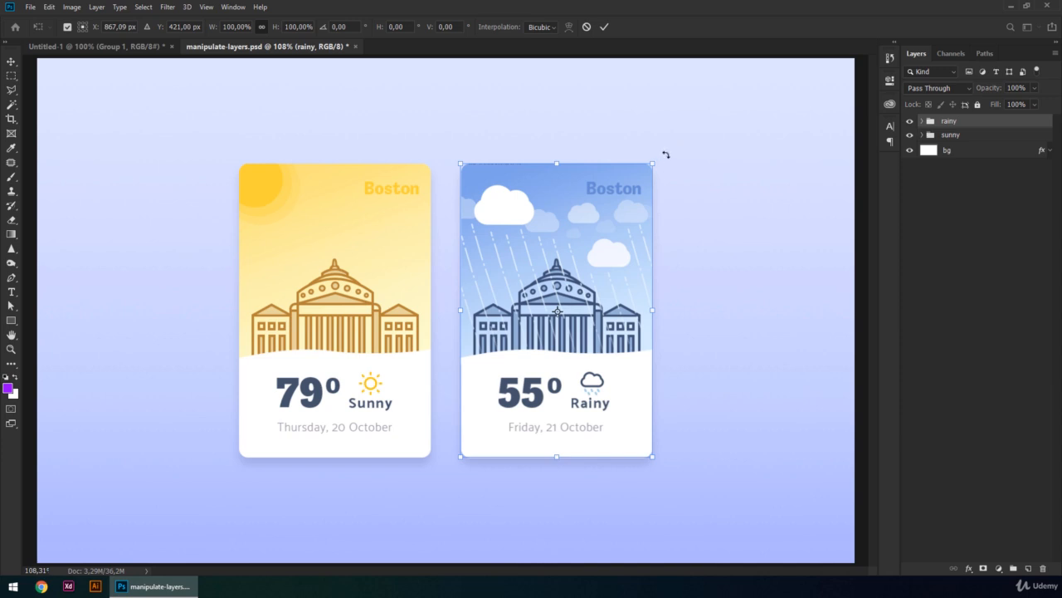
{"action": "right_click", "coordinate": [614, 184]}
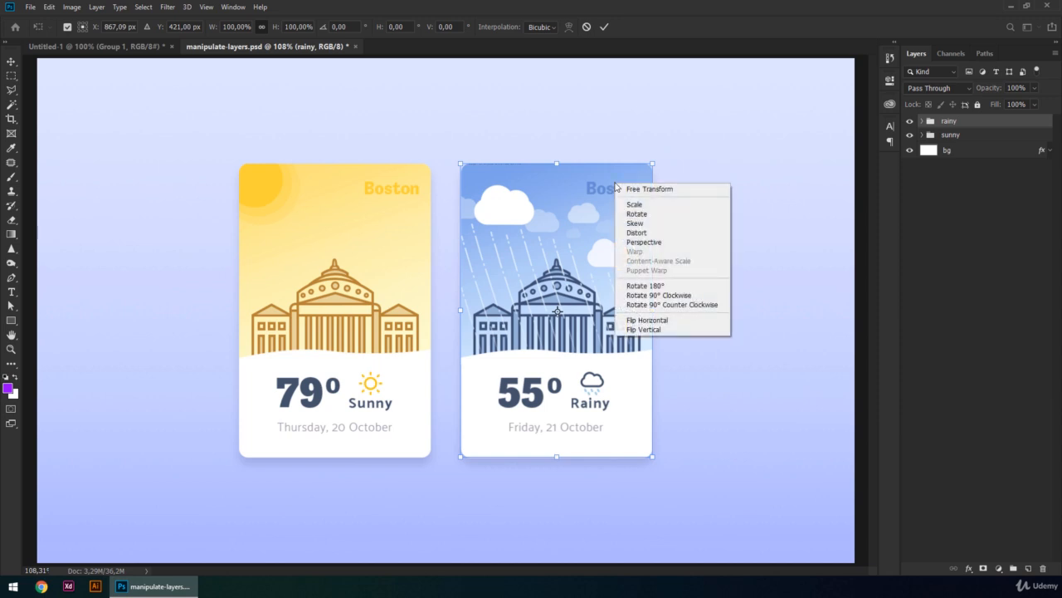
{"action": "left_click", "coordinate": [626, 152]}
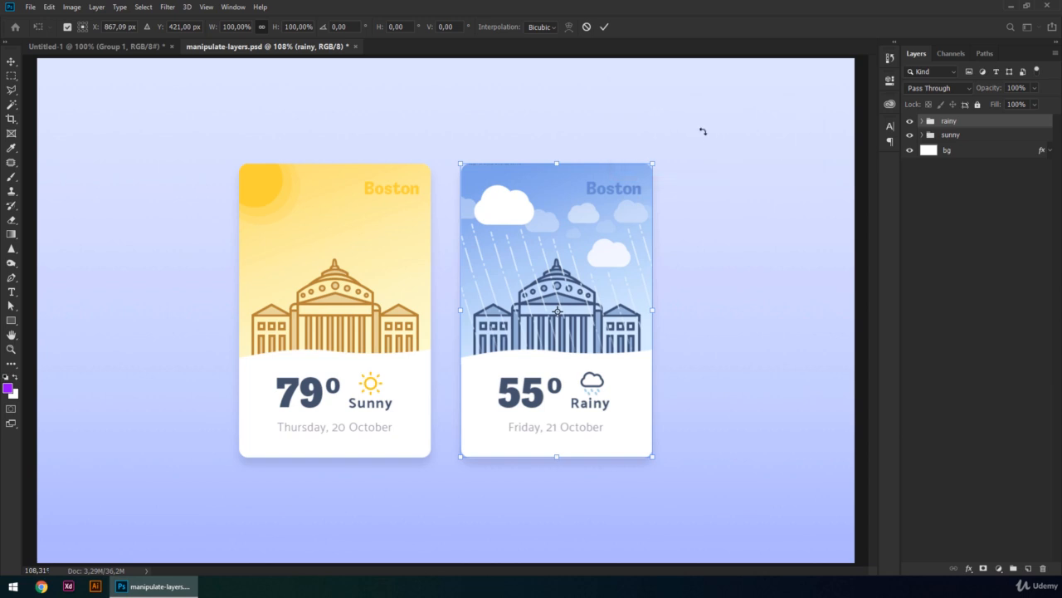
{"action": "right_click", "coordinate": [608, 193]}
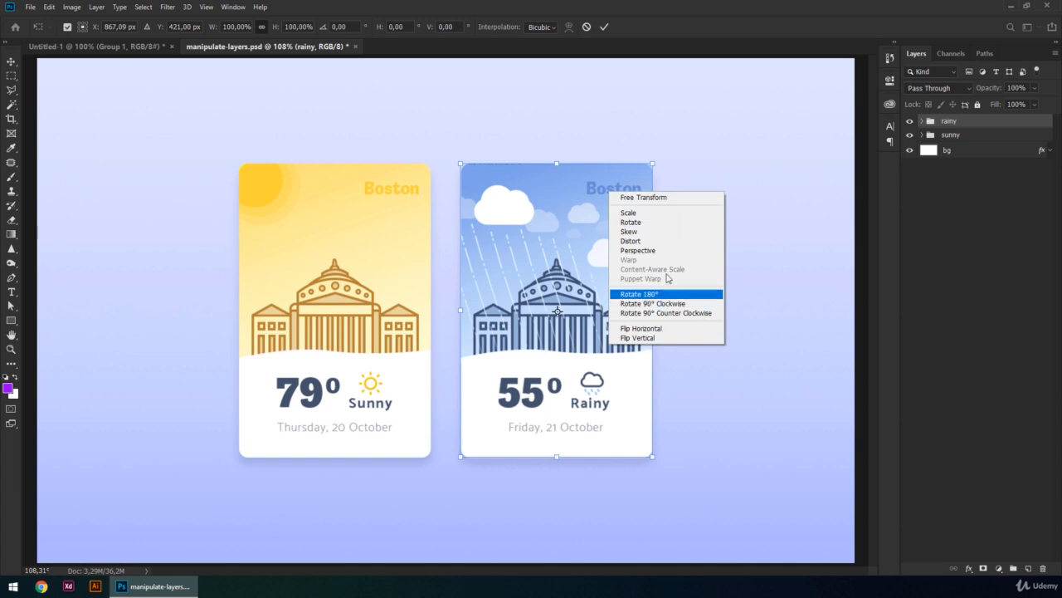
{"action": "right_click", "coordinate": [666, 150]}
{"action": "right_click", "coordinate": [676, 142]}
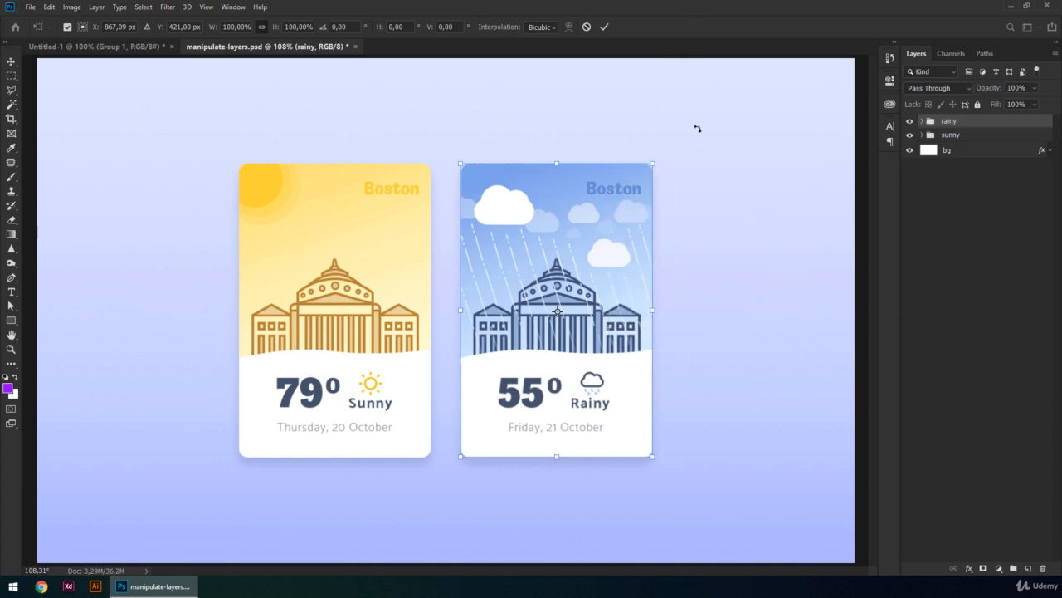
{"action": "right_click", "coordinate": [697, 128]}
{"action": "key", "text": "Escape"}
{"action": "key", "text": "Escape"}
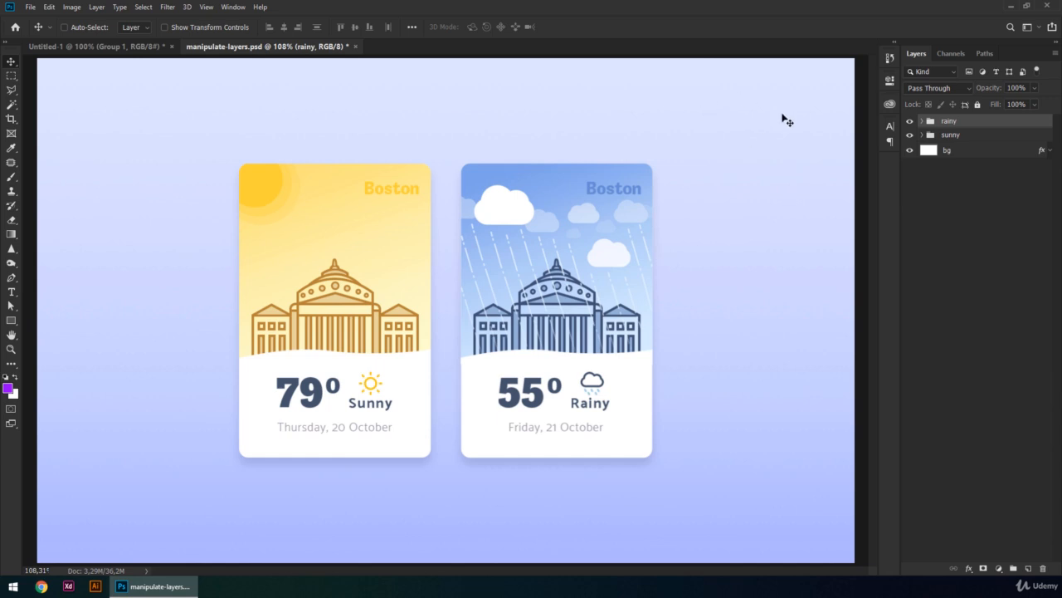
{"action": "key", "text": "ctrl+t"}
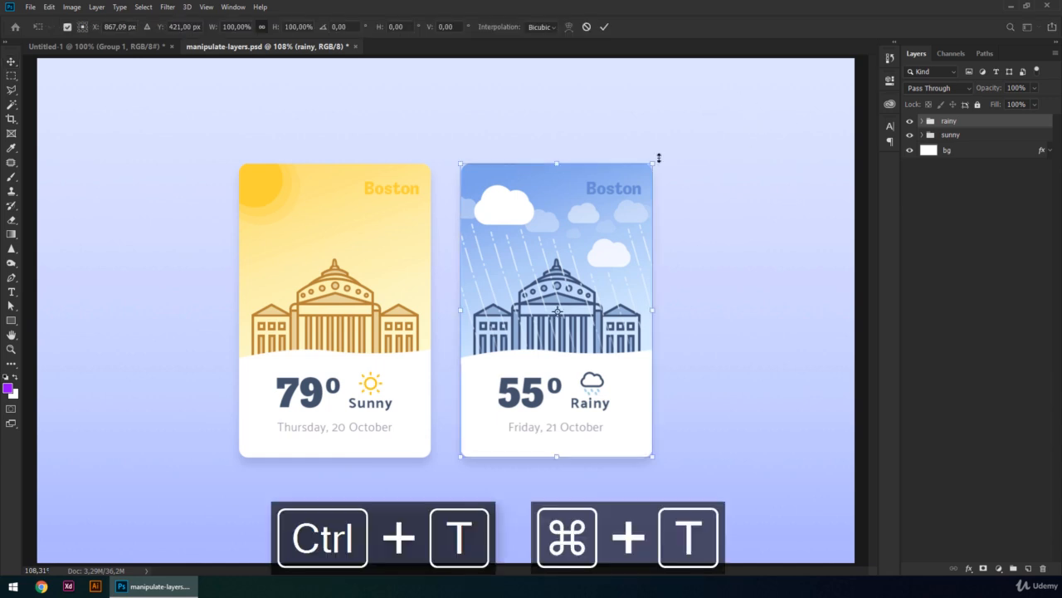
{"action": "right_click", "coordinate": [658, 149]}
{"action": "right_click", "coordinate": [682, 141]}
{"action": "right_click", "coordinate": [702, 126]}
{"action": "key", "text": "Escape"}
{"action": "key", "text": "Escape"}
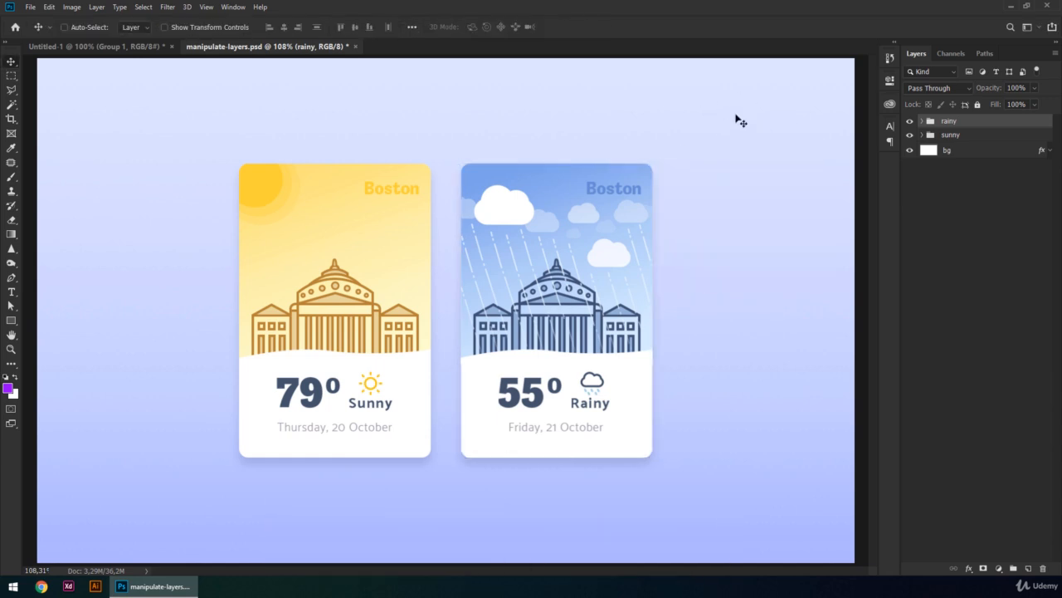
{"action": "key", "text": "ctrl+t"}
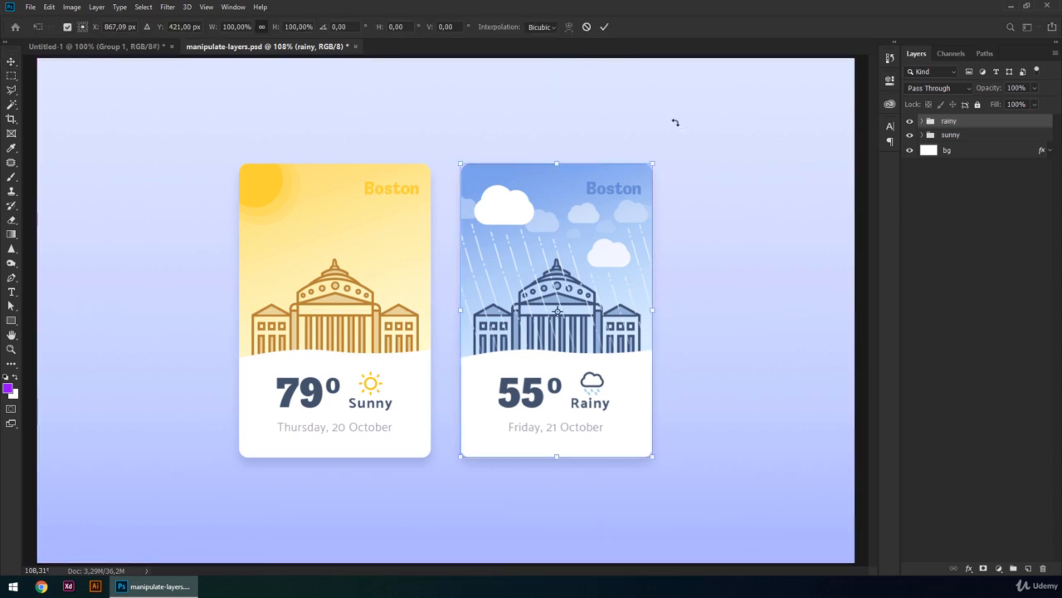
{"action": "key", "text": "Escape"}
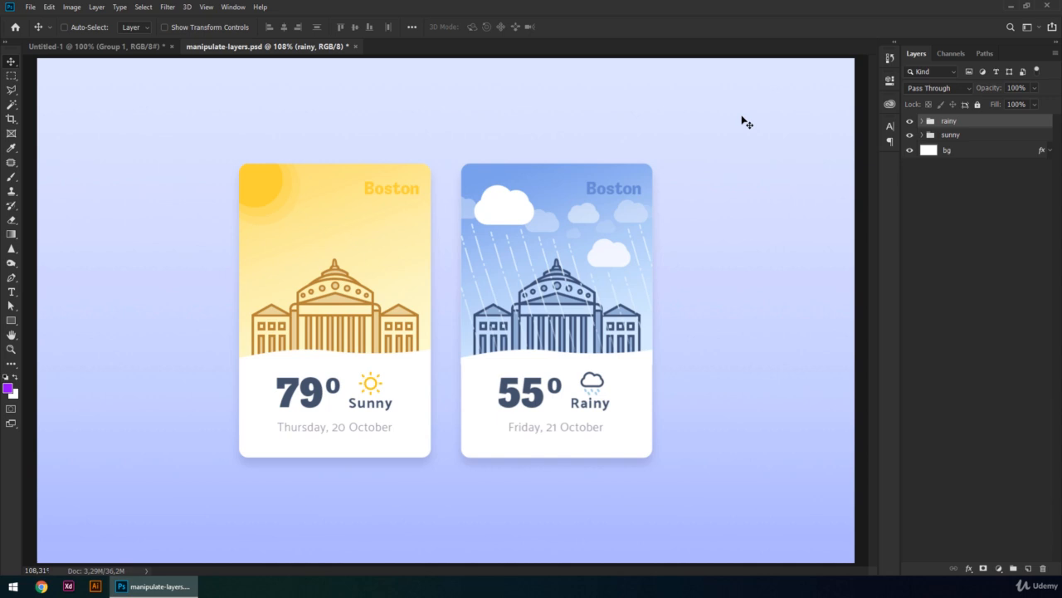
Try a Perspective transform on the rainy group that widens its bottom edge symmetrically, without keeping the change
{"action": "key", "text": "ctrl+t"}
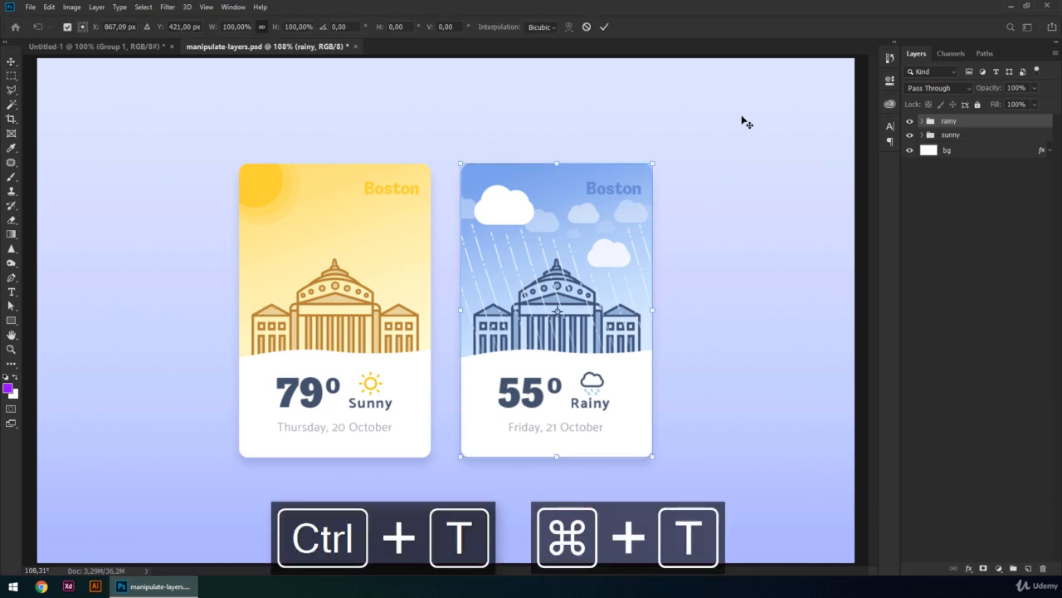
{"action": "right_click", "coordinate": [629, 184]}
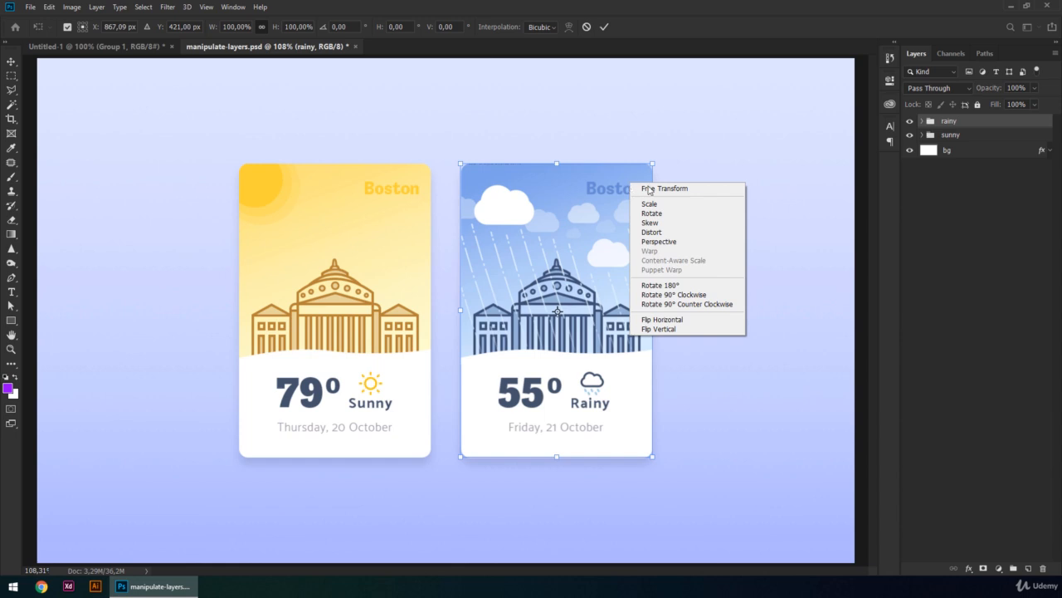
{"action": "left_click", "coordinate": [697, 241]}
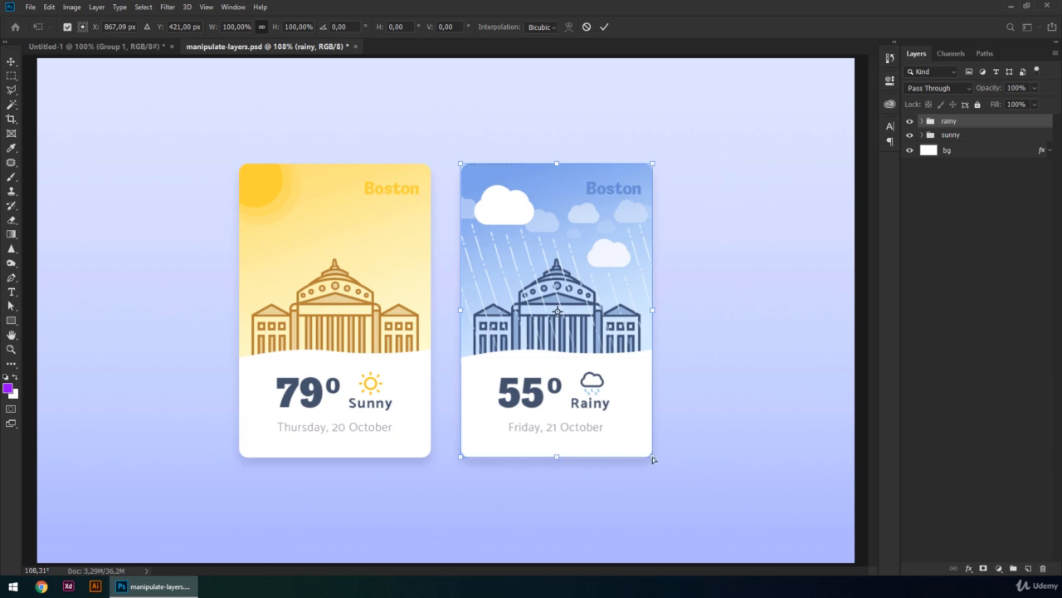
{"action": "left_click_drag", "start_coordinate": [653, 457], "coordinate": [704, 461]}
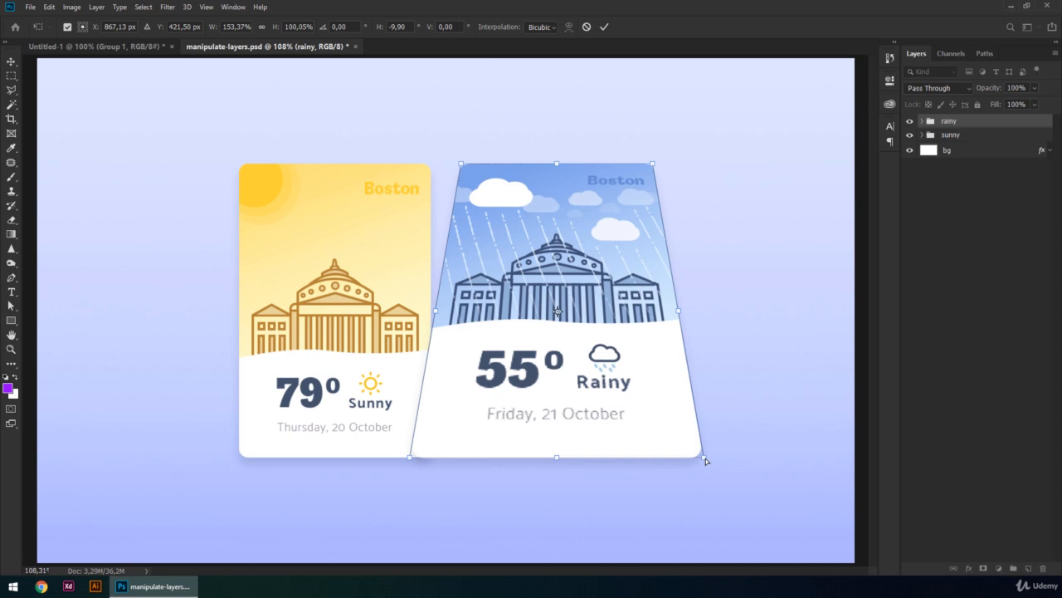
{"action": "mouse_move", "coordinate": [704, 458]}
{"action": "left_mouse_down"}
{"action": "mouse_move", "coordinate": [716, 462]}
{"action": "mouse_move", "coordinate": [693, 459]}
{"action": "left_mouse_up"}
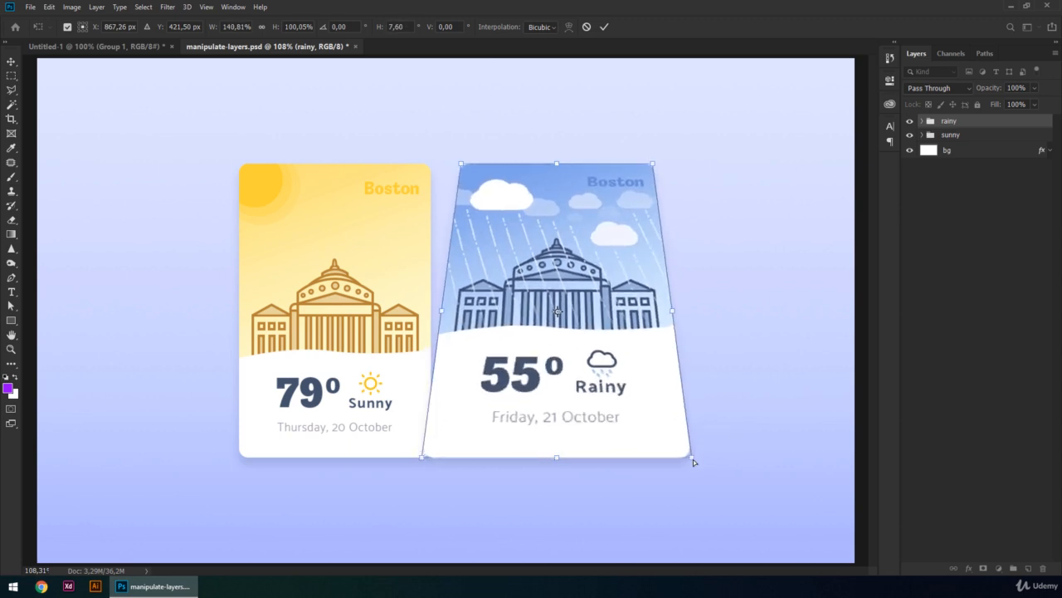
{"action": "key", "text": "Escape"}
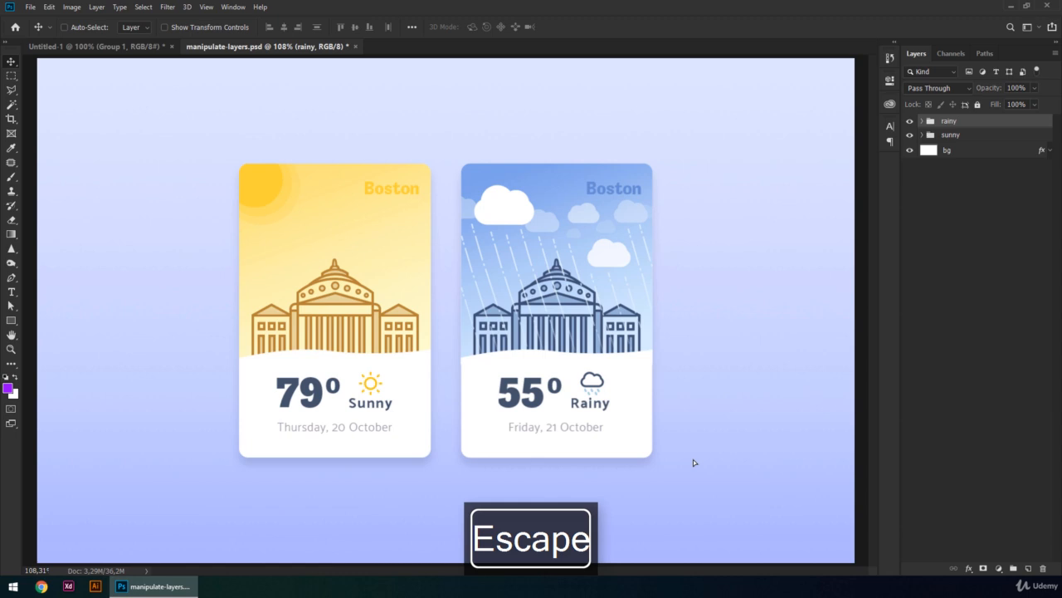
Apply a Perspective transform to the rainy group, stretching its left edge vertically by about 11.7°
{"action": "key", "text": "ctrl+t"}
{"action": "right_click", "coordinate": [640, 396]}
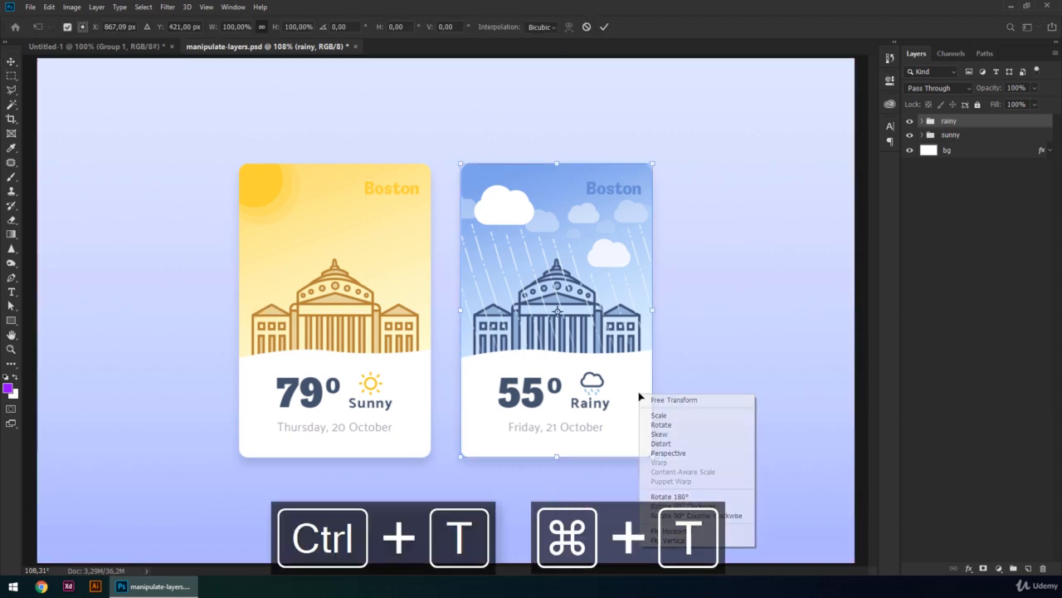
{"action": "left_click", "coordinate": [674, 452]}
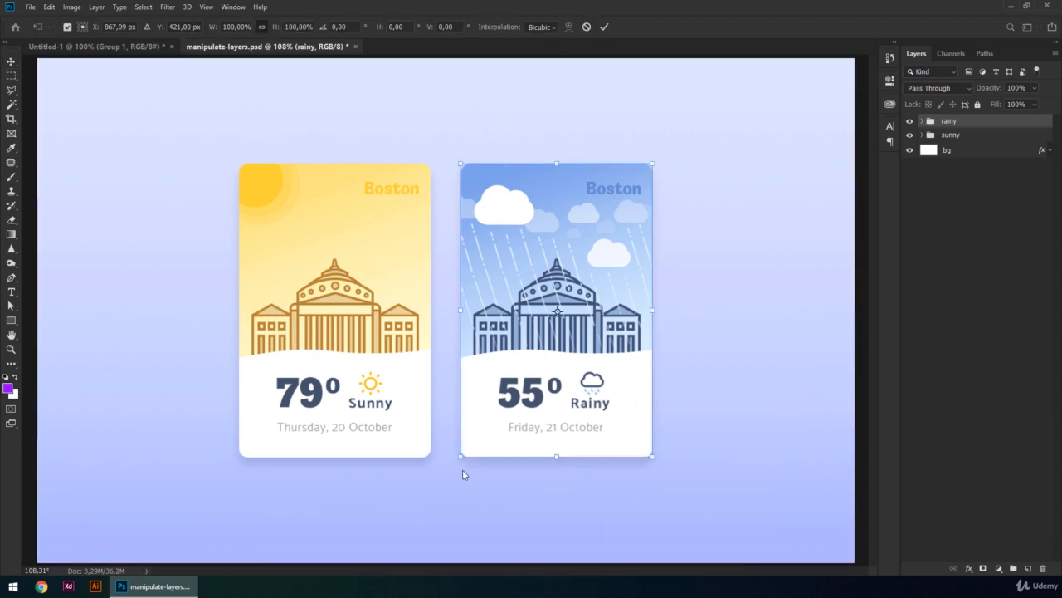
{"action": "left_click_drag", "start_coordinate": [460, 464], "coordinate": [465, 497]}
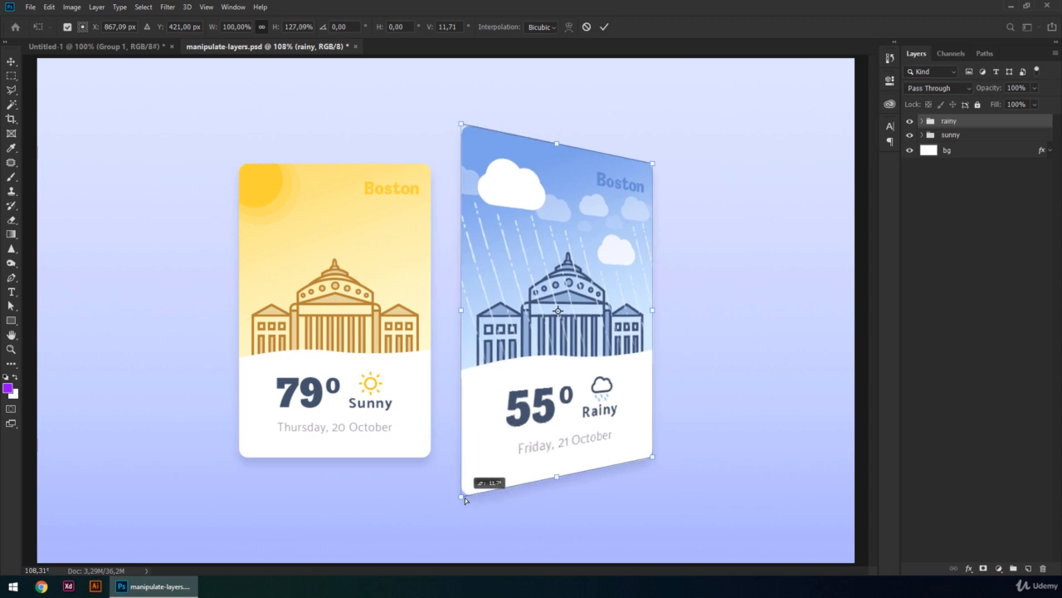
{"action": "key", "text": "Return"}
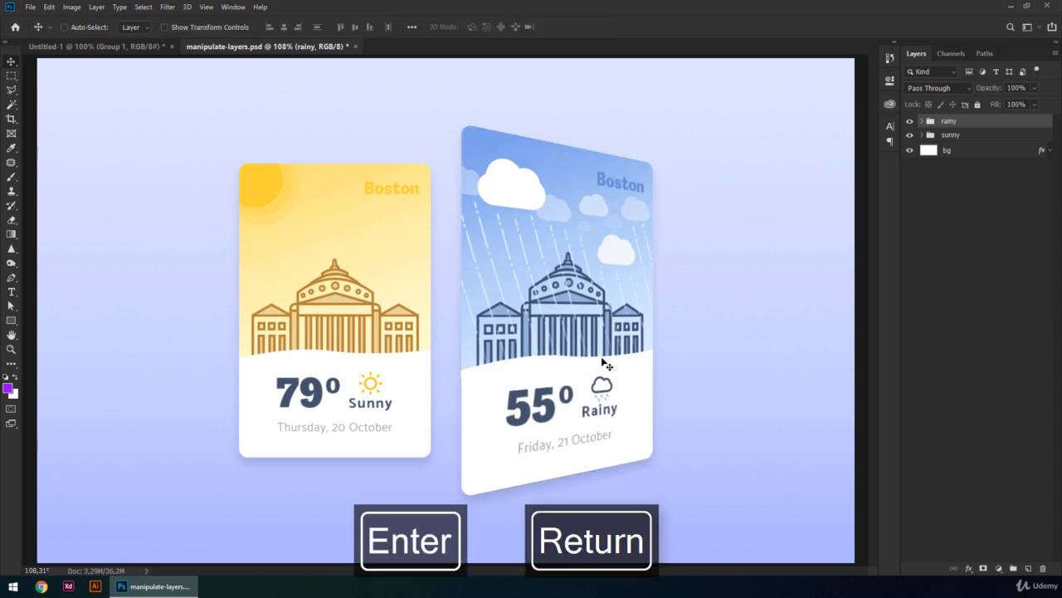
Try cascading three copies of the rainy group diagonally down to the right, and undo the copies and the perspective
{"action": "left_click_drag", "start_coordinate": [605, 362], "coordinate": [619, 380]}
{"action": "left_click_drag", "start_coordinate": [560, 313], "coordinate": [591, 352]}
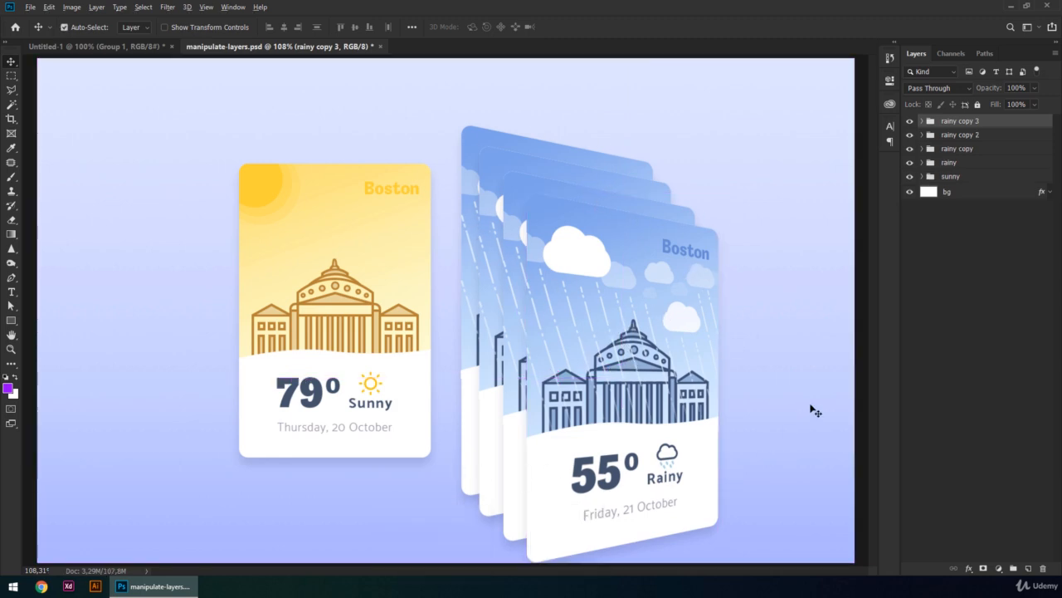
{"action": "key", "text": "ctrl+z"}
{"action": "key", "text": "ctrl+z"}
{"action": "key", "text": "ctrl+z"}
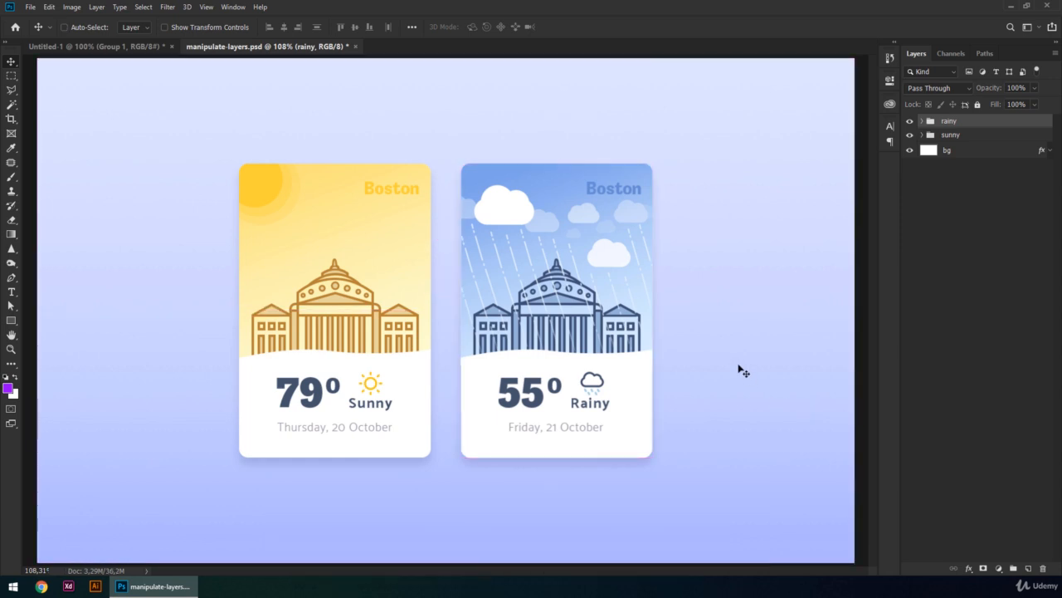
Try a Perspective transform on the rainy group, shortening its right and left edges and shifting its top edge slightly left
{"action": "key", "text": "ctrl+t"}
{"action": "right_click", "coordinate": [637, 280]}
{"action": "left_click", "coordinate": [685, 338]}
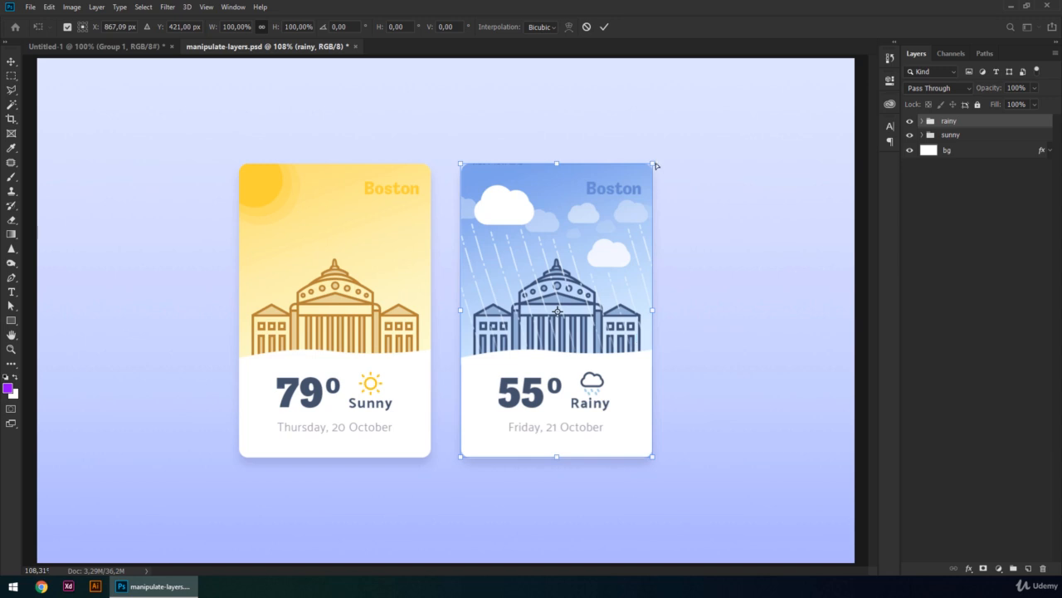
{"action": "left_click_drag", "start_coordinate": [653, 164], "coordinate": [600, 191]}
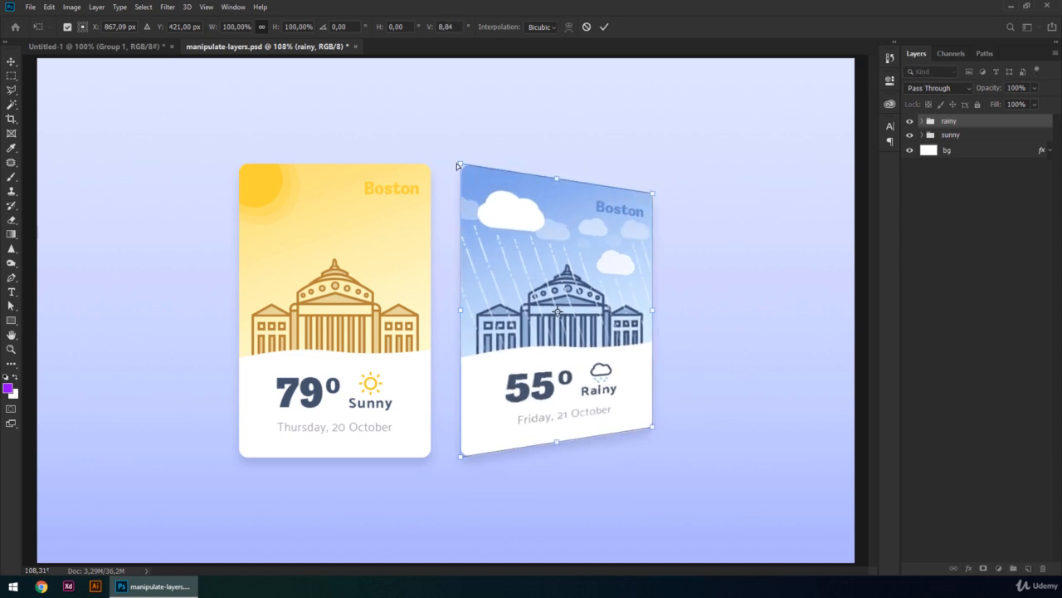
{"action": "mouse_move", "coordinate": [457, 165]}
{"action": "left_mouse_down"}
{"action": "mouse_move", "coordinate": [473, 177]}
{"action": "mouse_move", "coordinate": [471, 160]}
{"action": "mouse_move", "coordinate": [468, 176]}
{"action": "left_mouse_up"}
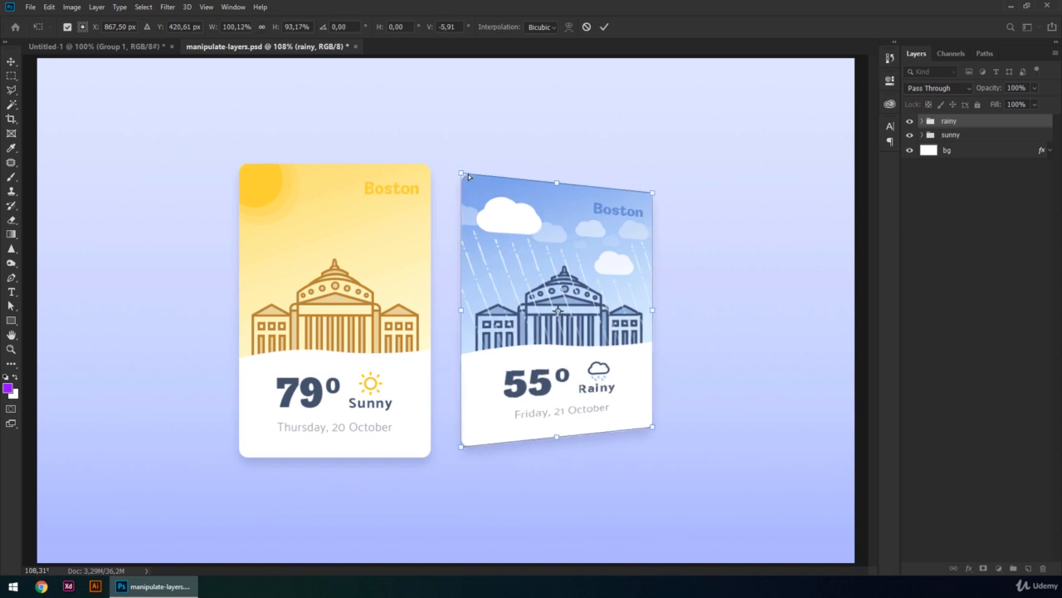
{"action": "mouse_move", "coordinate": [557, 183]}
{"action": "left_mouse_down"}
{"action": "mouse_move", "coordinate": [561, 193]}
{"action": "mouse_move", "coordinate": [552, 188]}
{"action": "left_mouse_up"}
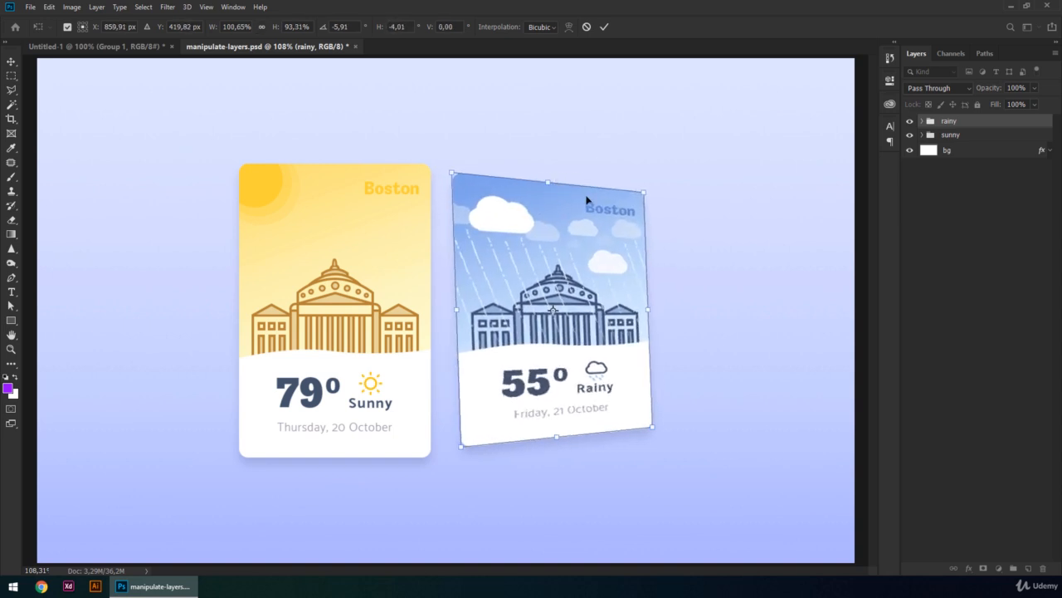
Switch from Perspective to Free Transform, try enlarging the rainy card from its top-right corner, and cancel the whole transform
{"action": "right_click", "coordinate": [586, 200]}
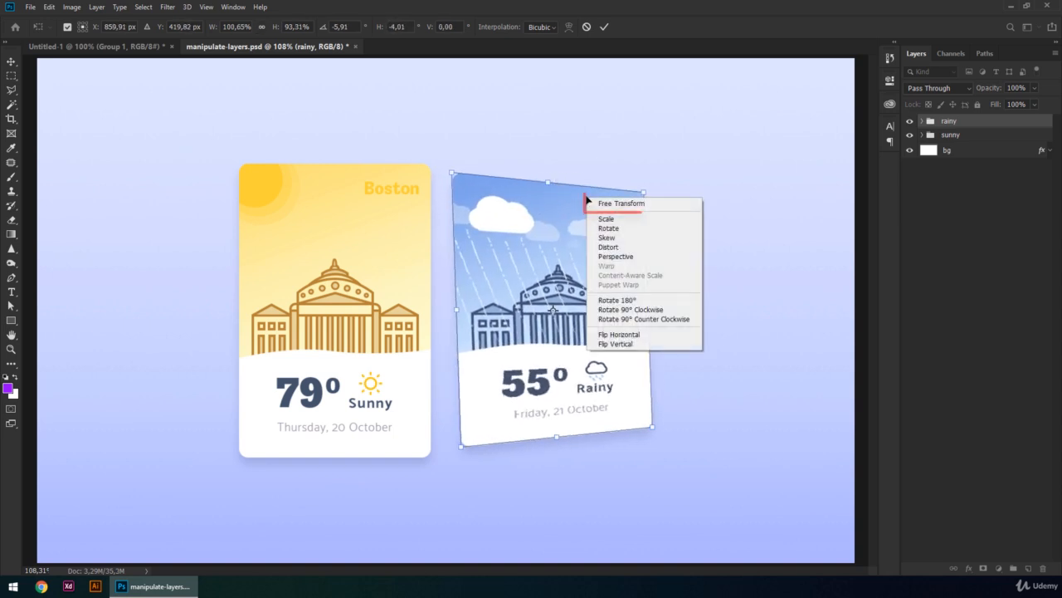
{"action": "left_click", "coordinate": [672, 206]}
{"action": "left_click_drag", "start_coordinate": [645, 190], "coordinate": [686, 145]}
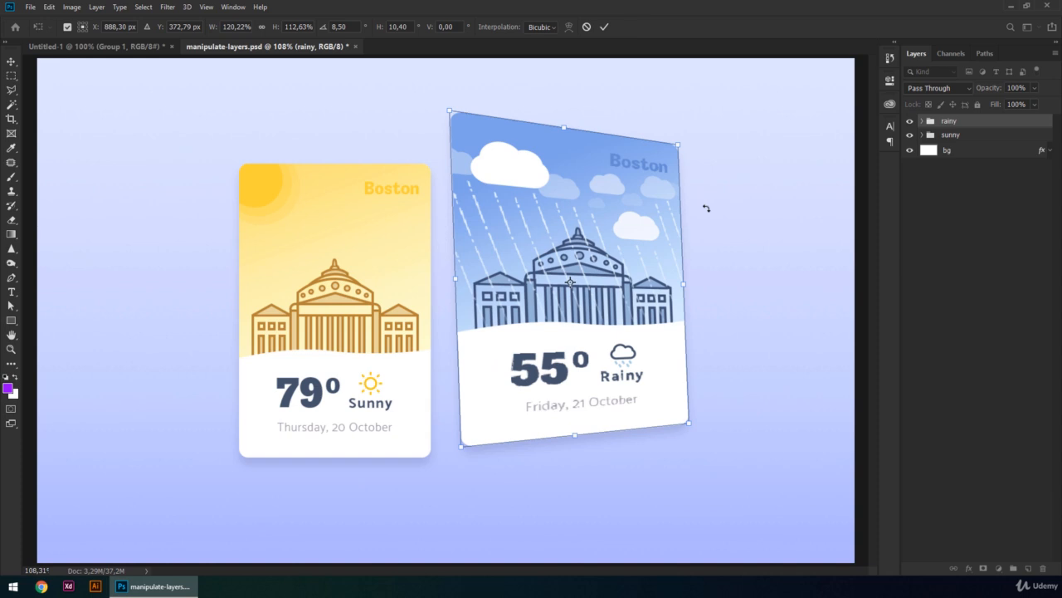
{"action": "key", "text": "Escape"}
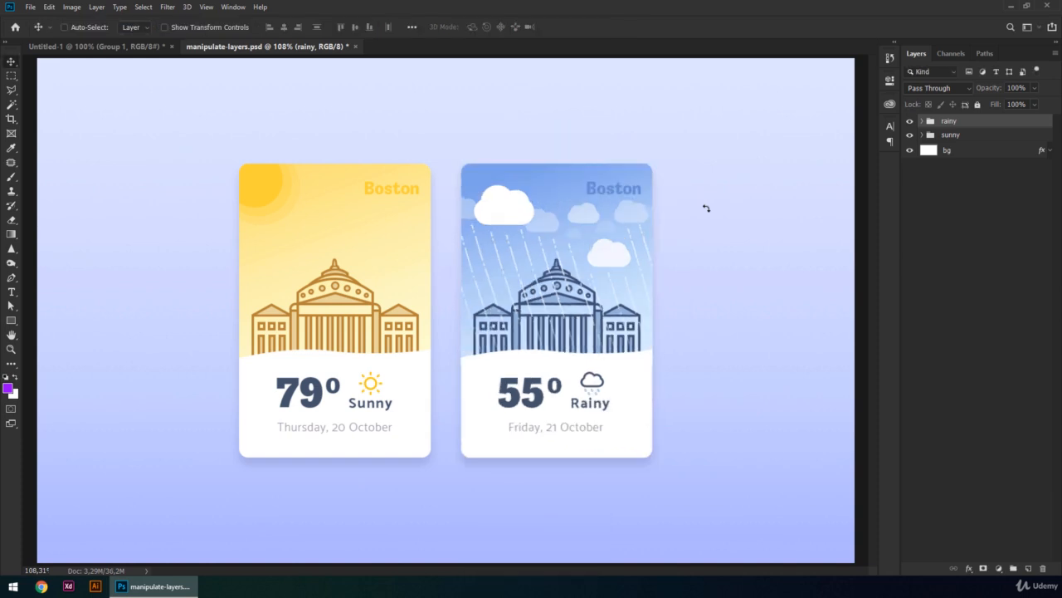
Try a Distort transform on the rainy group, moving individual corners and edges independently, without keeping the distortion
{"action": "key", "text": "ctrl+t"}
{"action": "right_click", "coordinate": [624, 208]}
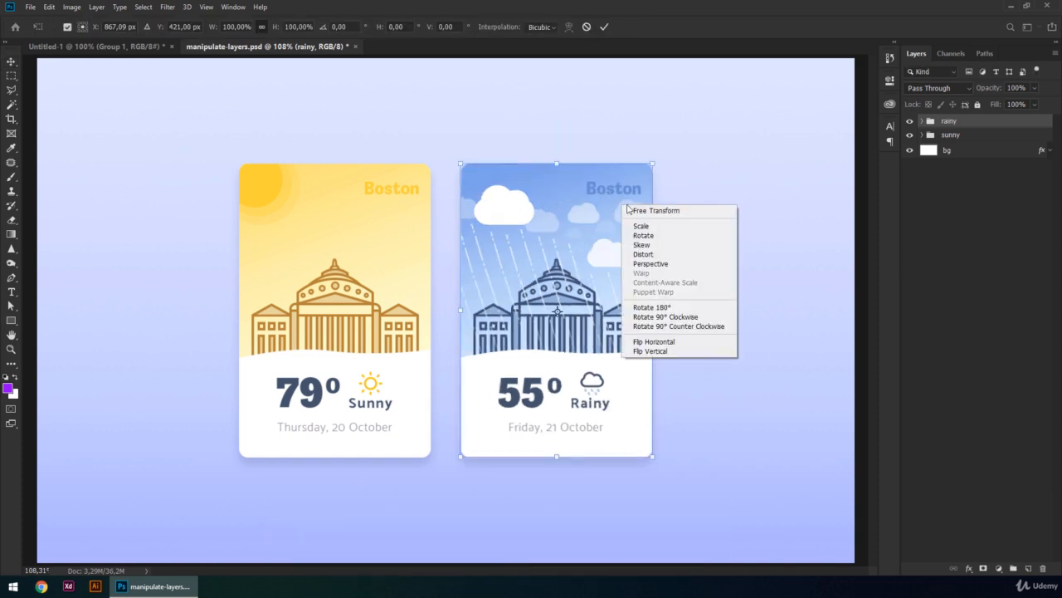
{"action": "left_click", "coordinate": [702, 255]}
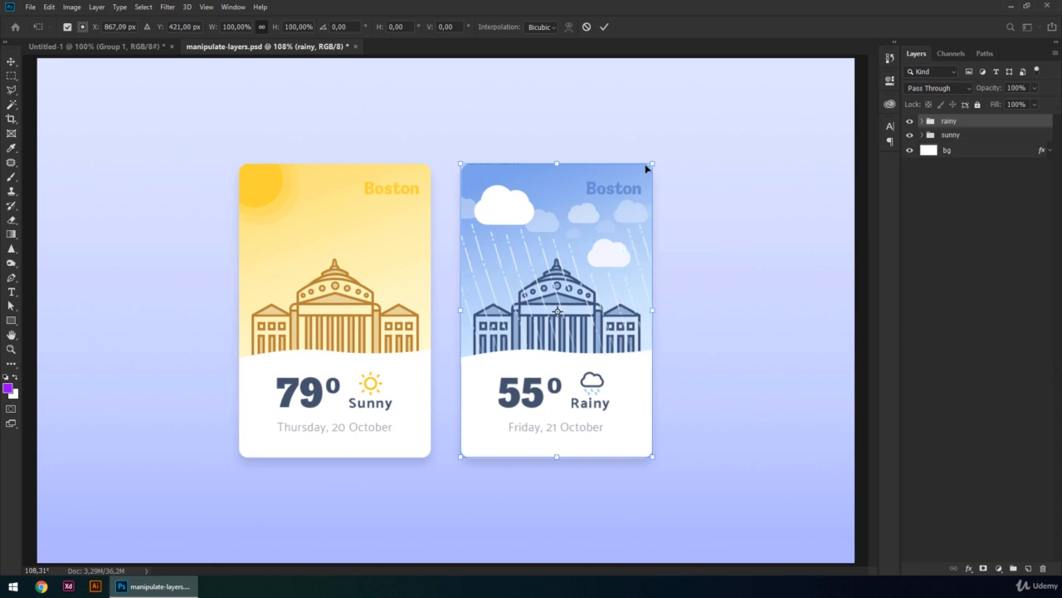
{"action": "left_click_drag", "start_coordinate": [654, 165], "coordinate": [612, 166]}
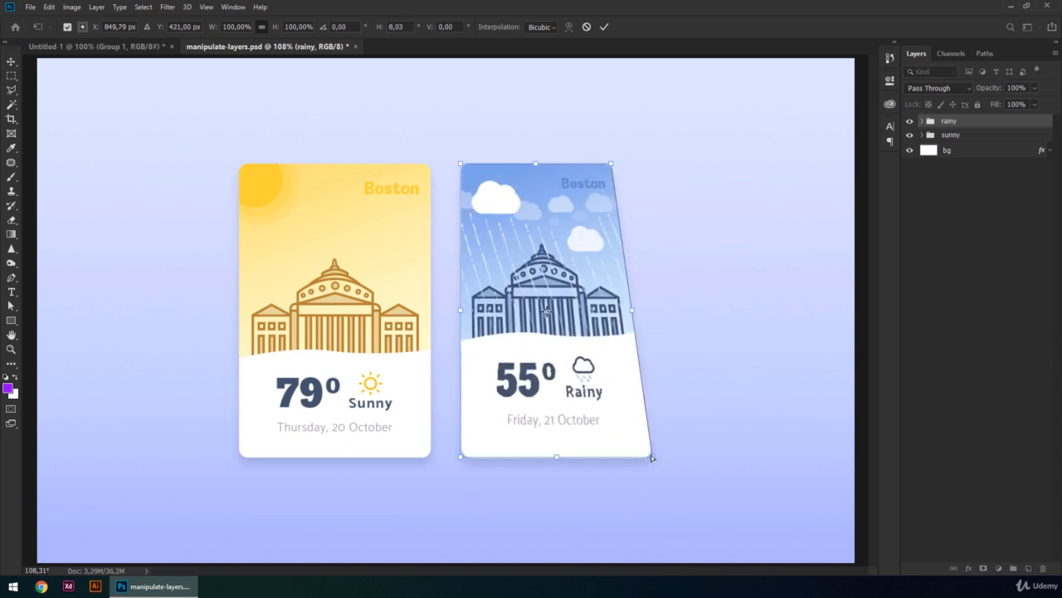
{"action": "left_click_drag", "start_coordinate": [652, 456], "coordinate": [637, 352]}
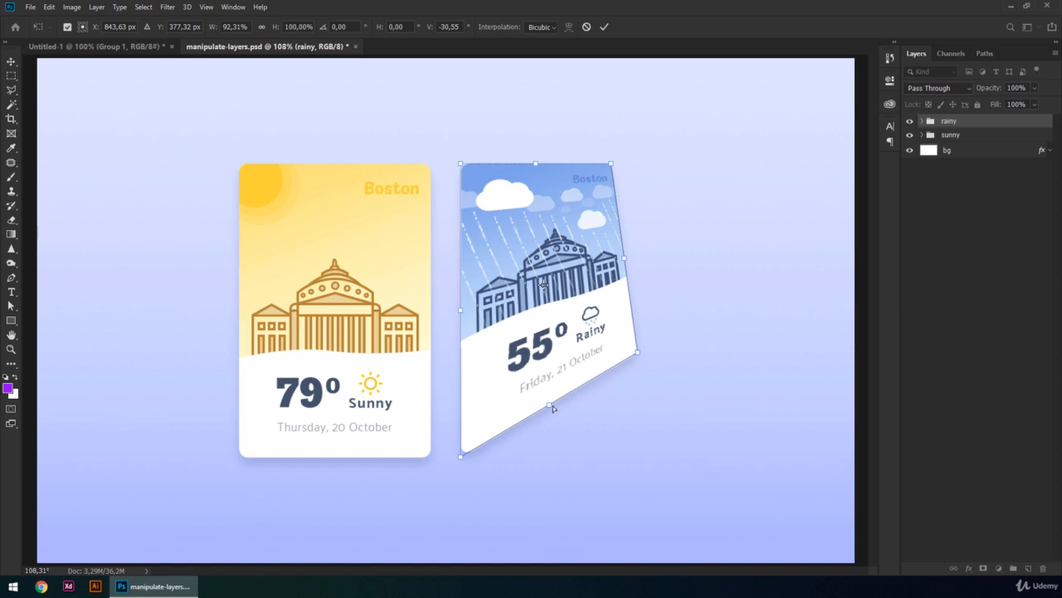
{"action": "left_click_drag", "start_coordinate": [553, 408], "coordinate": [615, 326]}
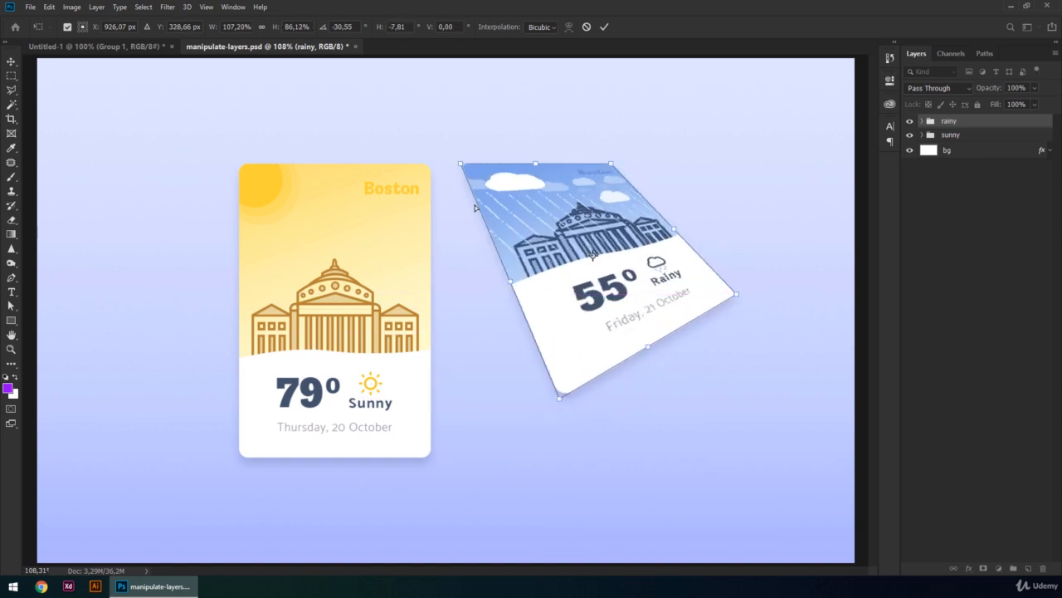
{"action": "left_click_drag", "start_coordinate": [462, 164], "coordinate": [487, 195]}
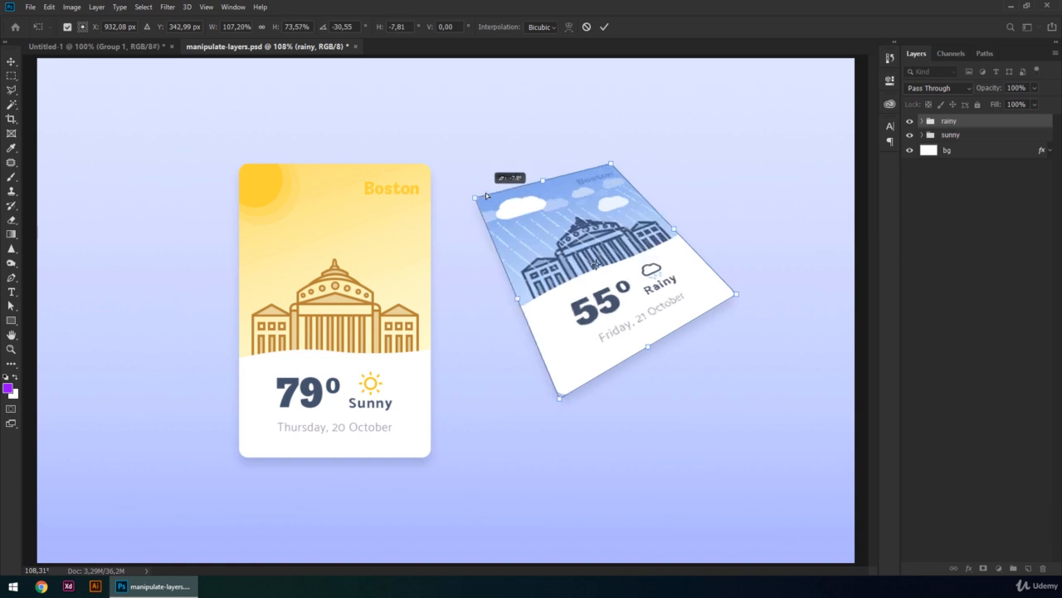
{"action": "left_click_drag", "start_coordinate": [518, 298], "coordinate": [523, 262]}
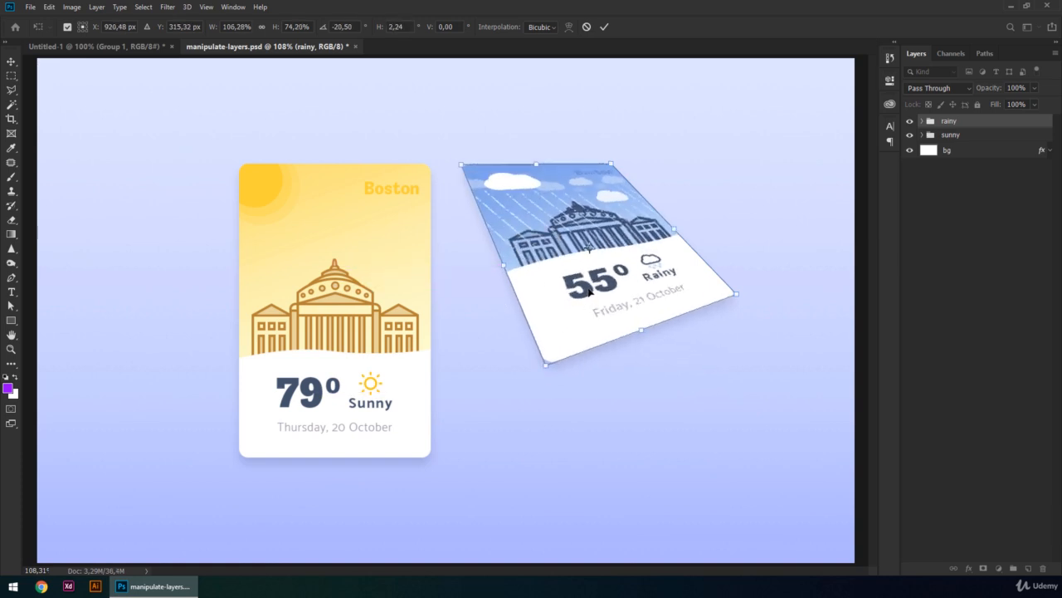
{"action": "key", "text": "Escape"}
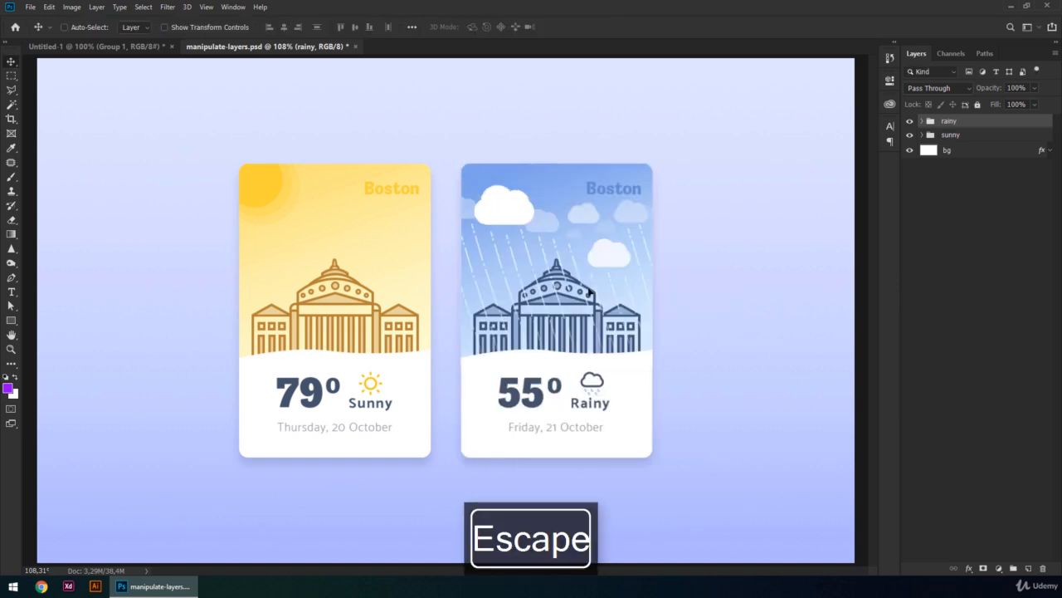
Try distorting the rainy group's right side directly within Free Transform, scale the card down to about 79%, and cancel the transform
{"action": "key", "text": "ctrl+t"}
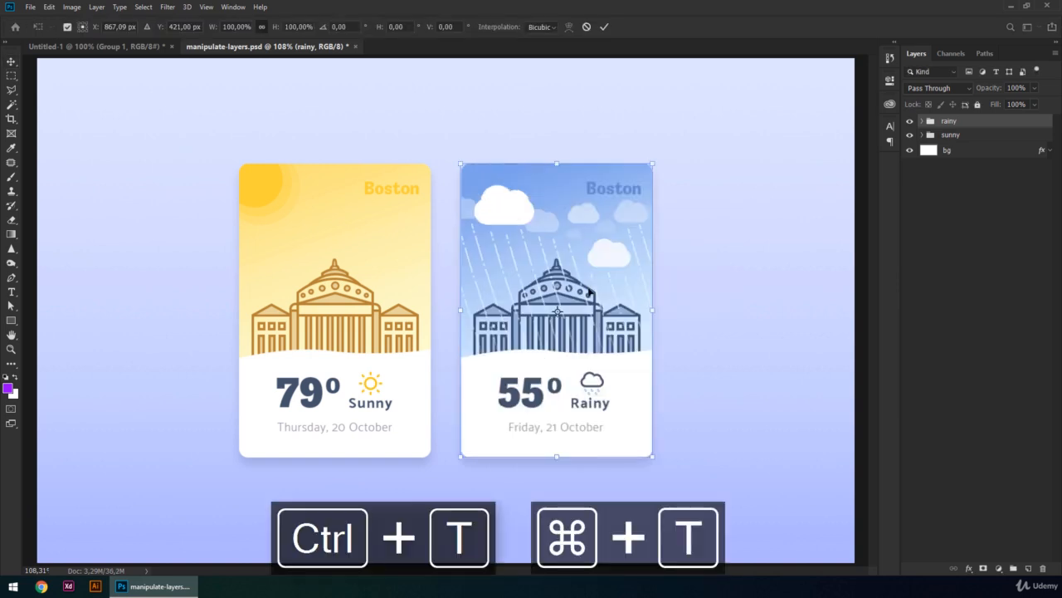
{"action": "right_click", "coordinate": [616, 268]}
{"action": "left_click", "coordinate": [679, 142]}
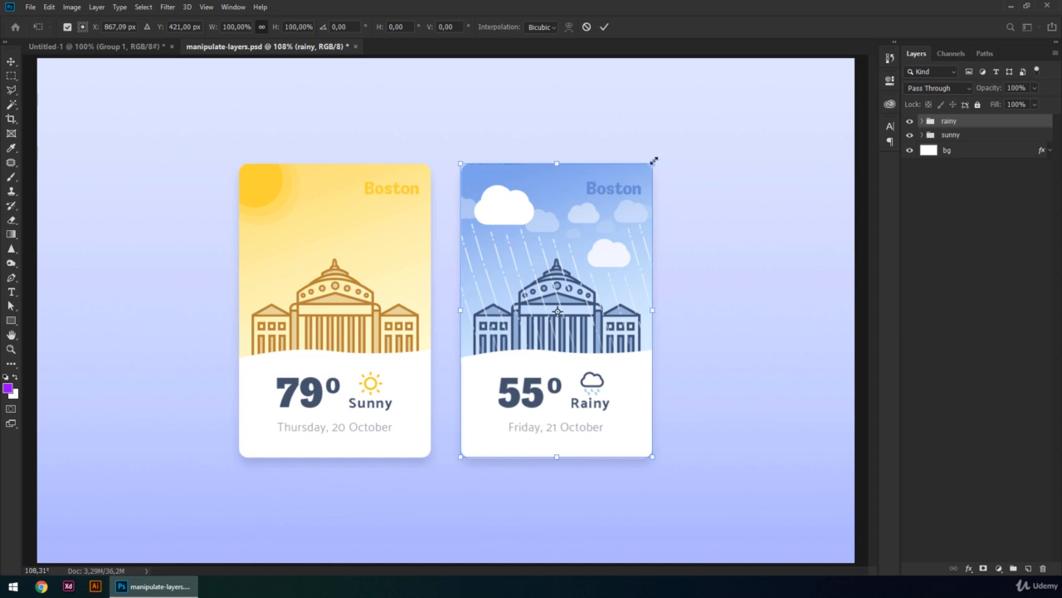
{"action": "key", "text": "ctrl"}
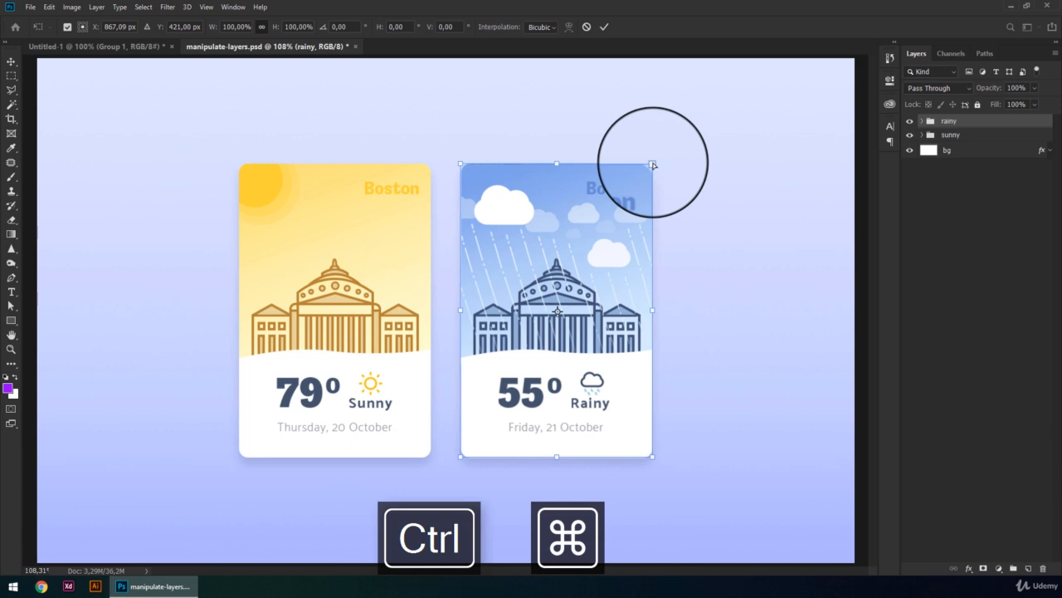
{"action": "left_click_drag", "start_coordinate": [653, 165], "coordinate": [653, 205]}
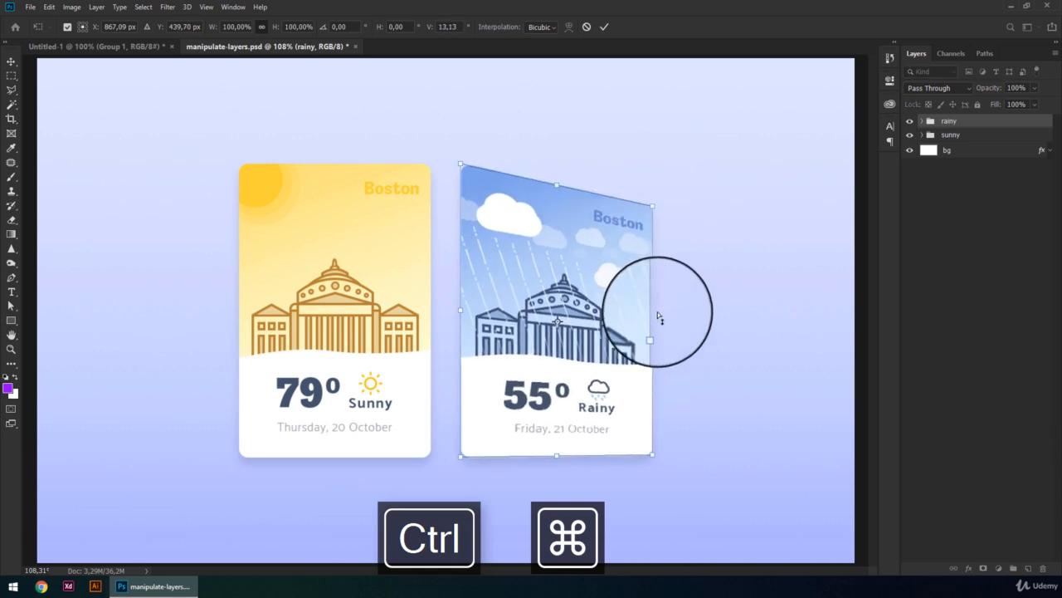
{"action": "left_click_drag", "start_coordinate": [658, 315], "coordinate": [658, 301]}
{"action": "left_click_drag", "start_coordinate": [653, 420], "coordinate": [628, 399]}
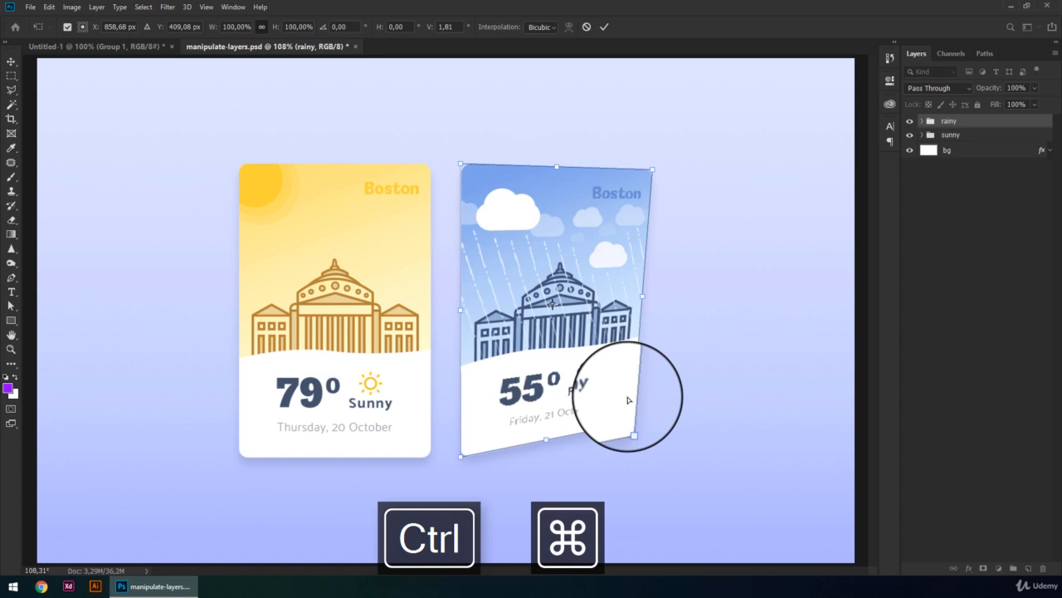
{"action": "left_click_drag", "start_coordinate": [634, 424], "coordinate": [619, 380]}
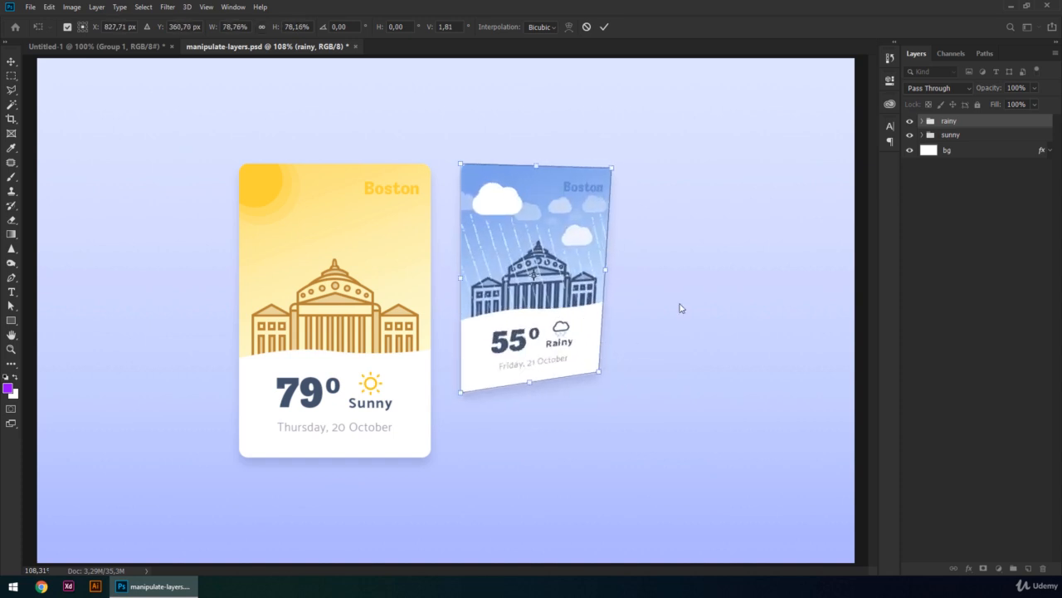
{"action": "key", "text": "Escape"}
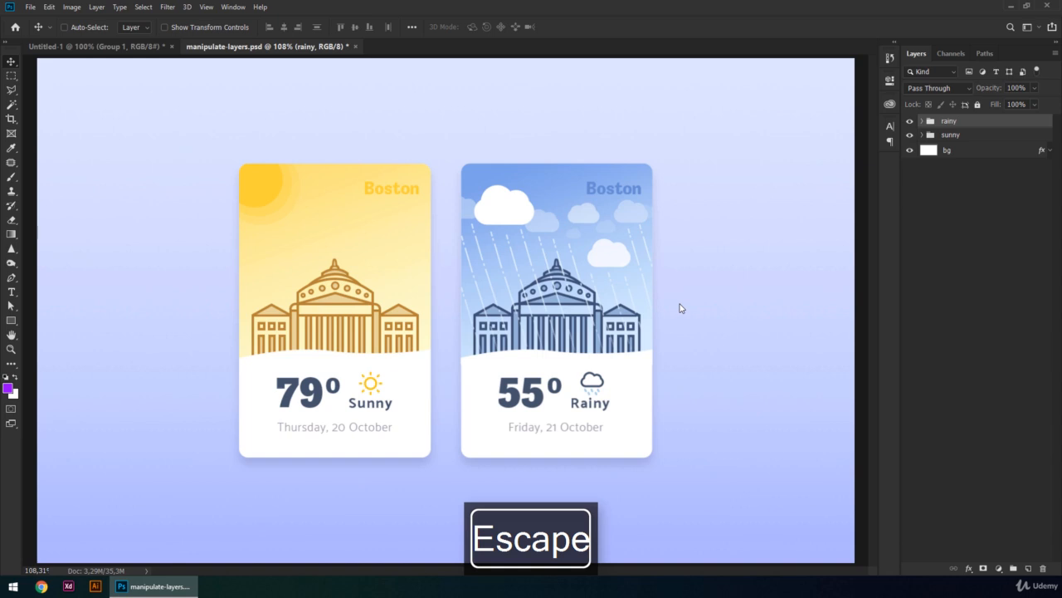
Check whether Warp is available among the transform options for the rainy group, and leave the transform without changes
{"action": "key", "text": "ctrl+t"}
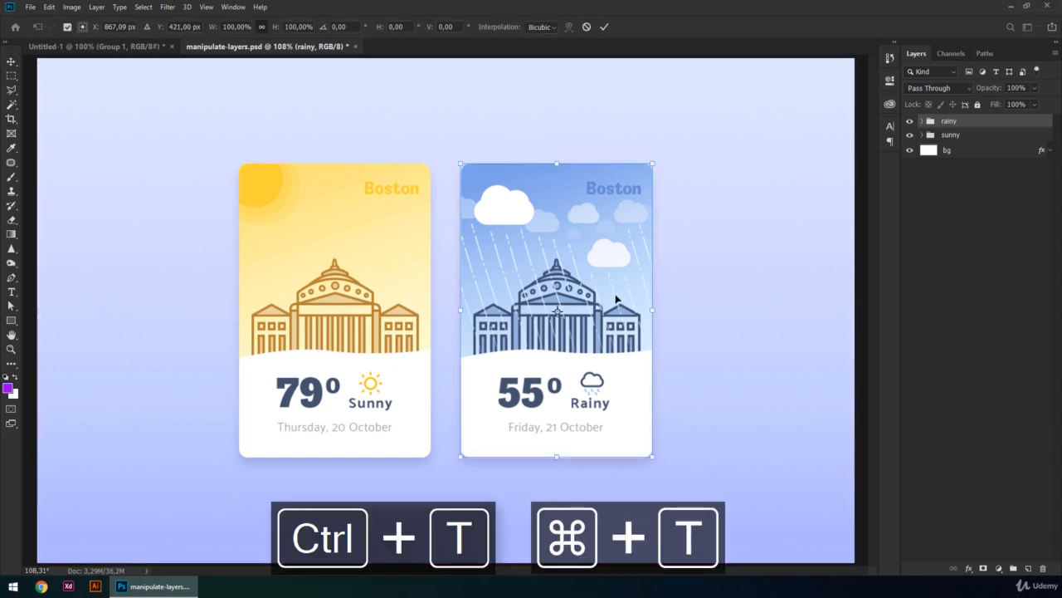
{"action": "right_click", "coordinate": [616, 296]}
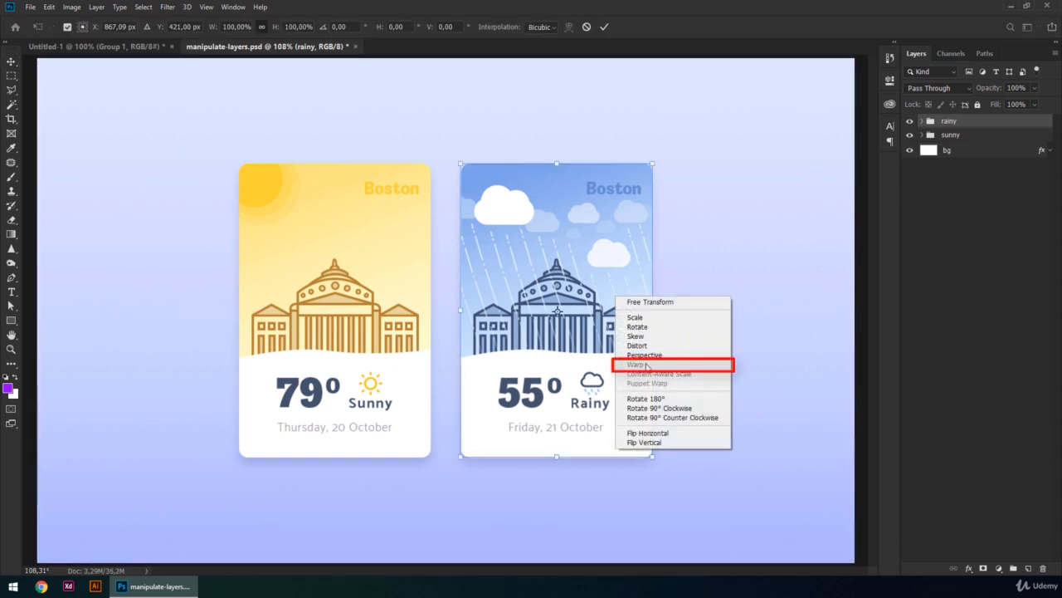
{"action": "left_click", "coordinate": [693, 272]}
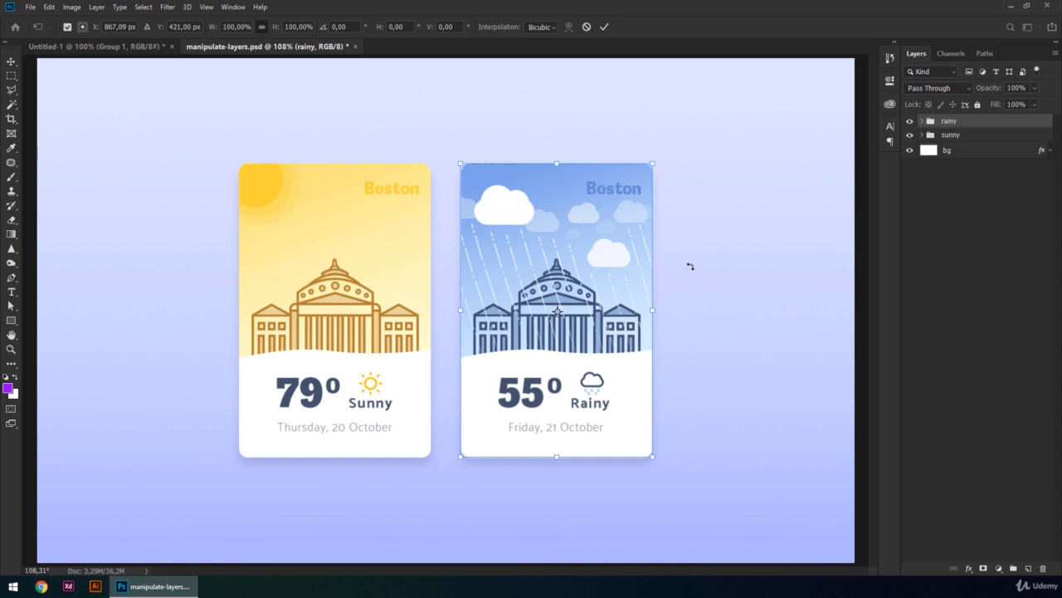
{"action": "key", "text": "Escape"}
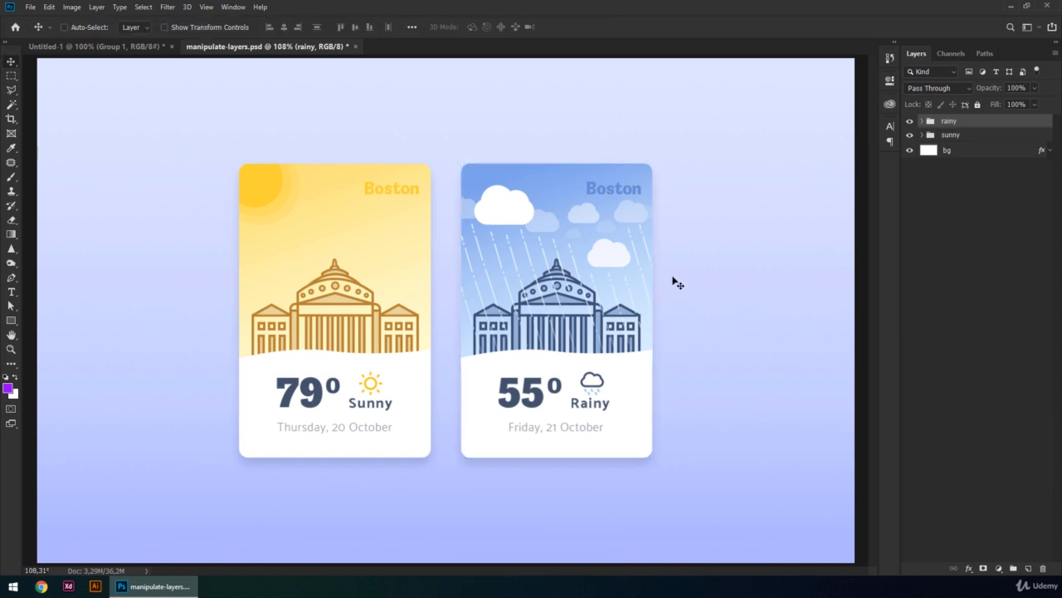
Convert the rainy group to a smart object
{"action": "right_click", "coordinate": [994, 125]}
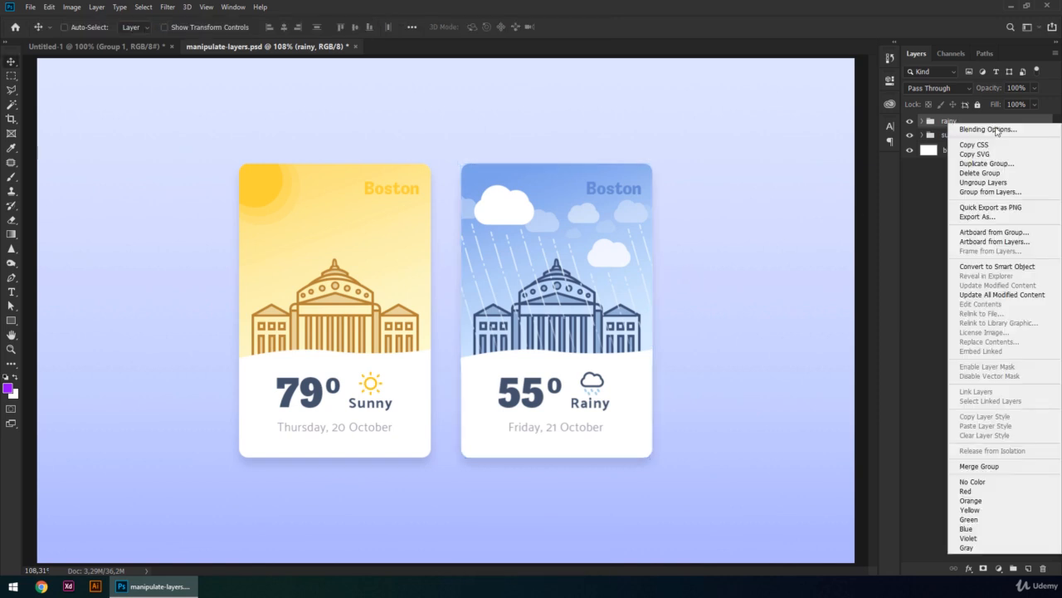
{"action": "left_click", "coordinate": [1043, 268]}
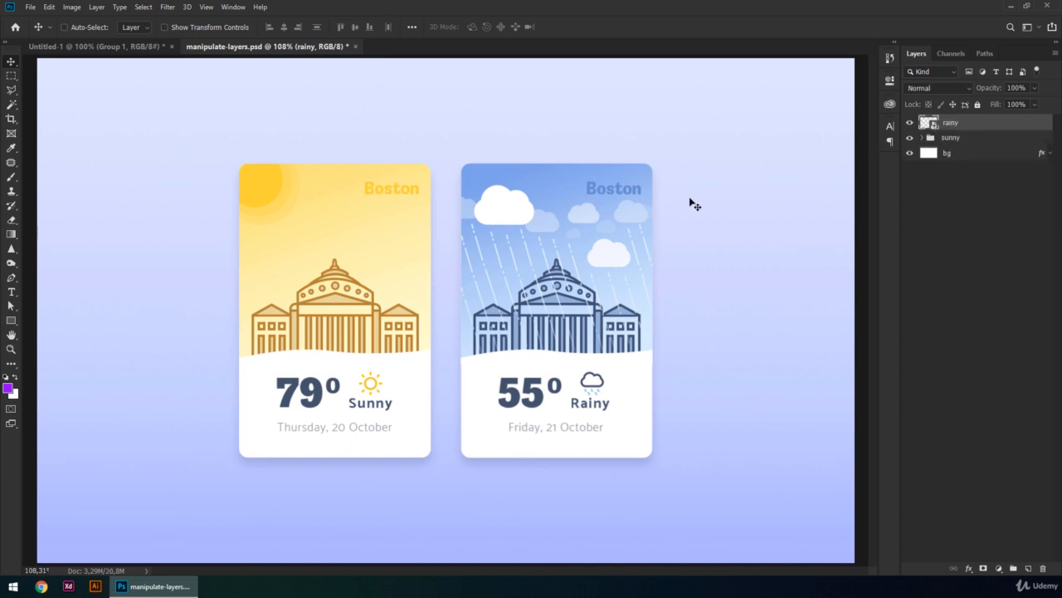
Try a Custom Warp on the rainy smart object, pulling its bottom corners down and its top corners down and slightly inward
{"action": "key", "text": "ctrl+t"}
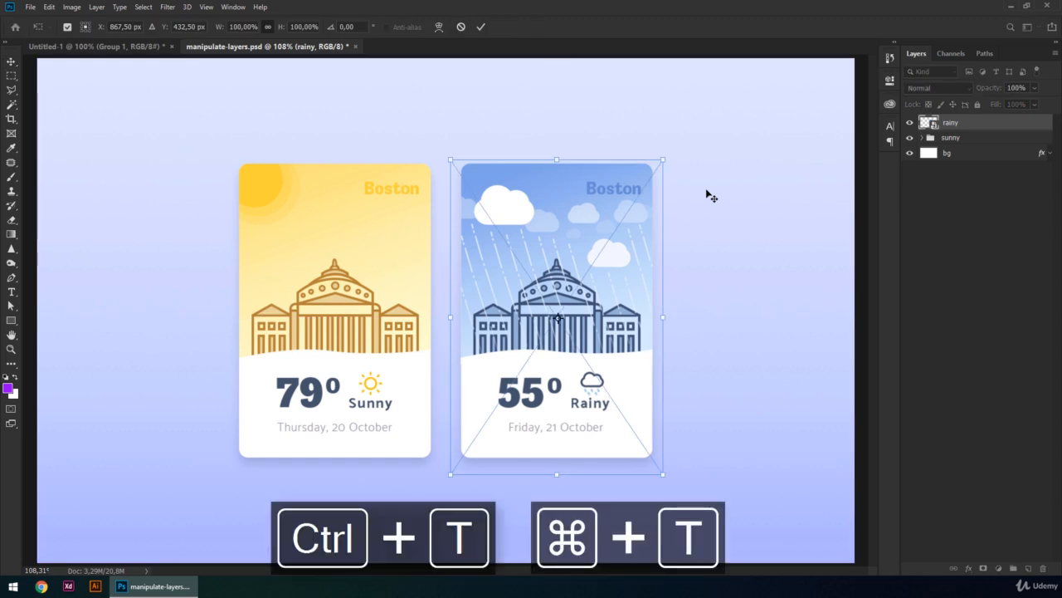
{"action": "right_click", "coordinate": [629, 199]}
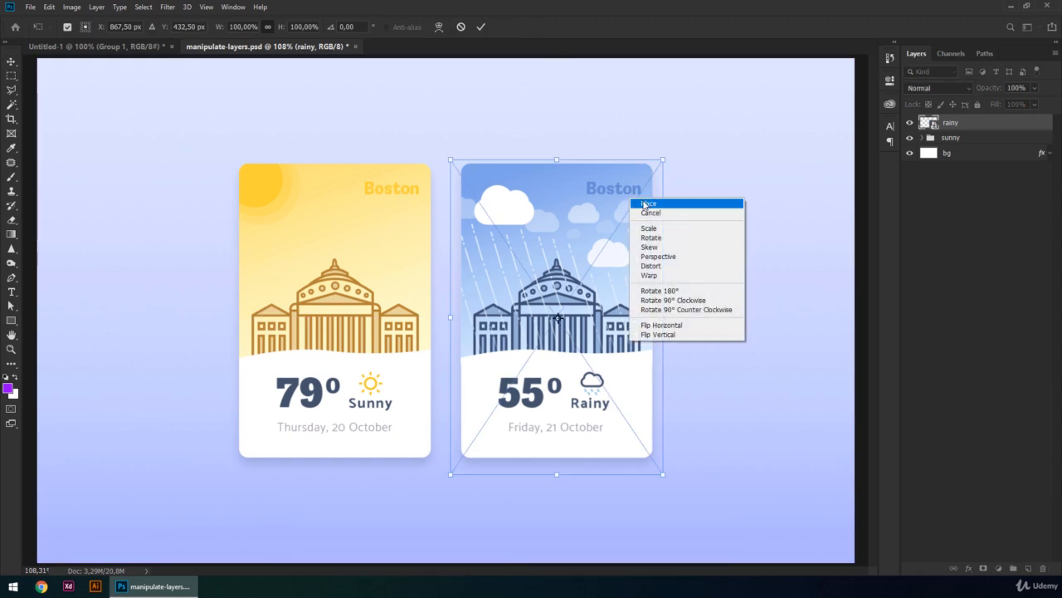
{"action": "left_click", "coordinate": [698, 277]}
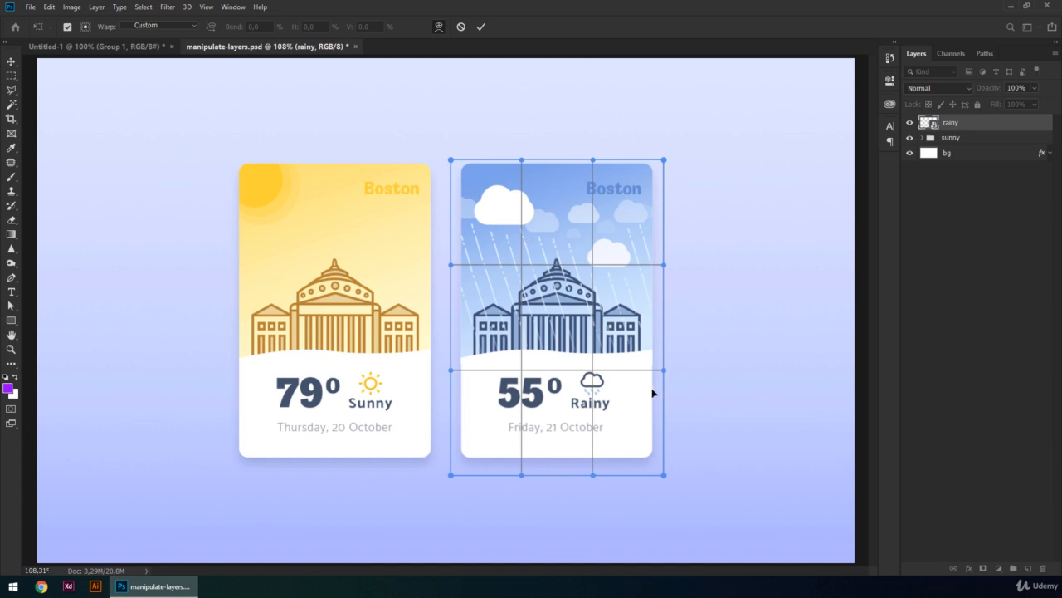
{"action": "left_click_drag", "start_coordinate": [450, 476], "coordinate": [456, 511]}
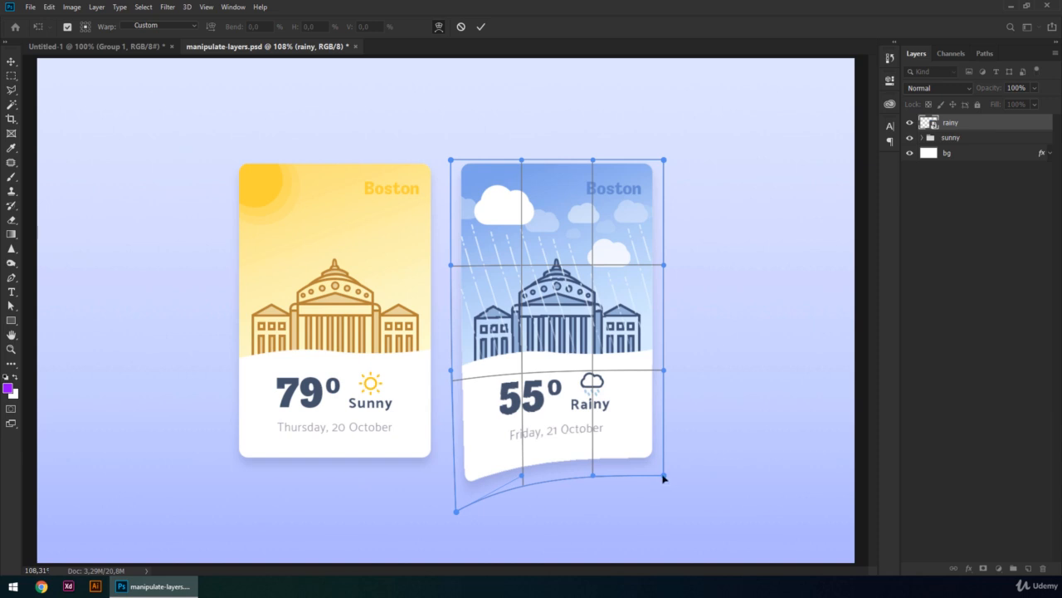
{"action": "left_click_drag", "start_coordinate": [663, 478], "coordinate": [661, 512]}
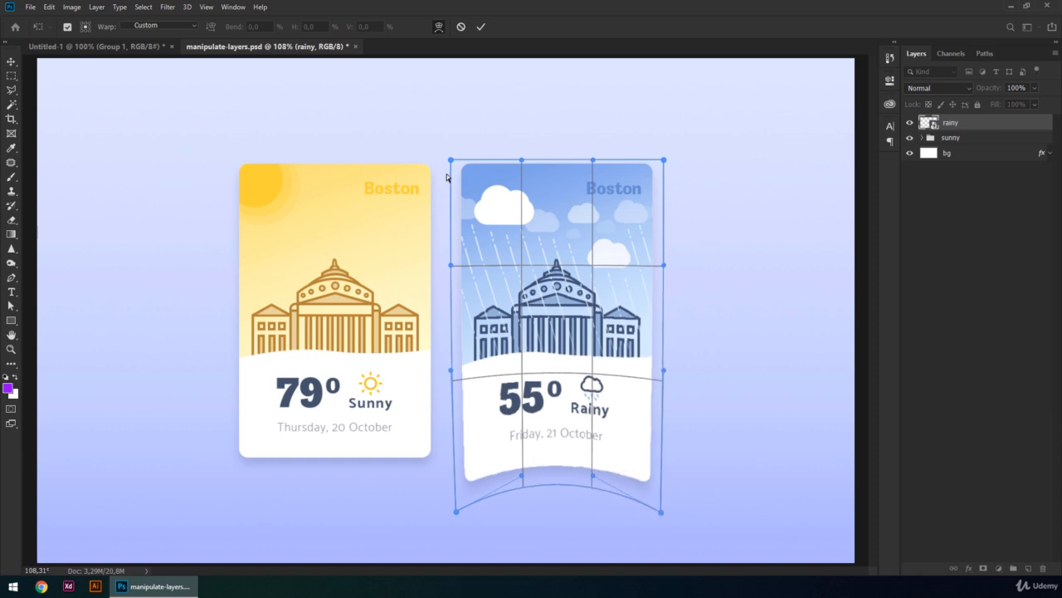
{"action": "left_click_drag", "start_coordinate": [453, 162], "coordinate": [453, 185]}
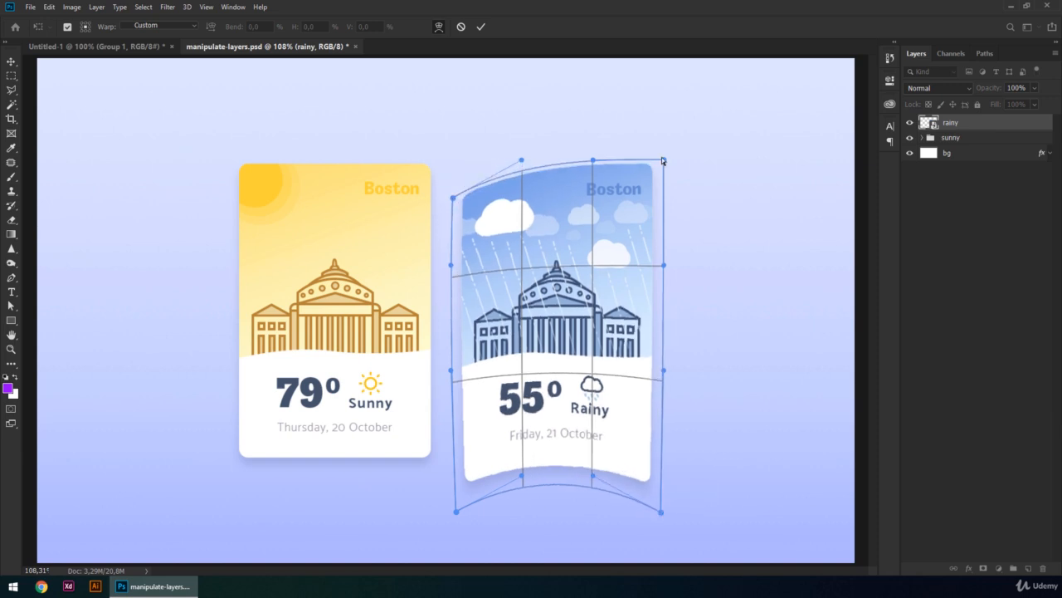
{"action": "left_click_drag", "start_coordinate": [664, 160], "coordinate": [657, 198]}
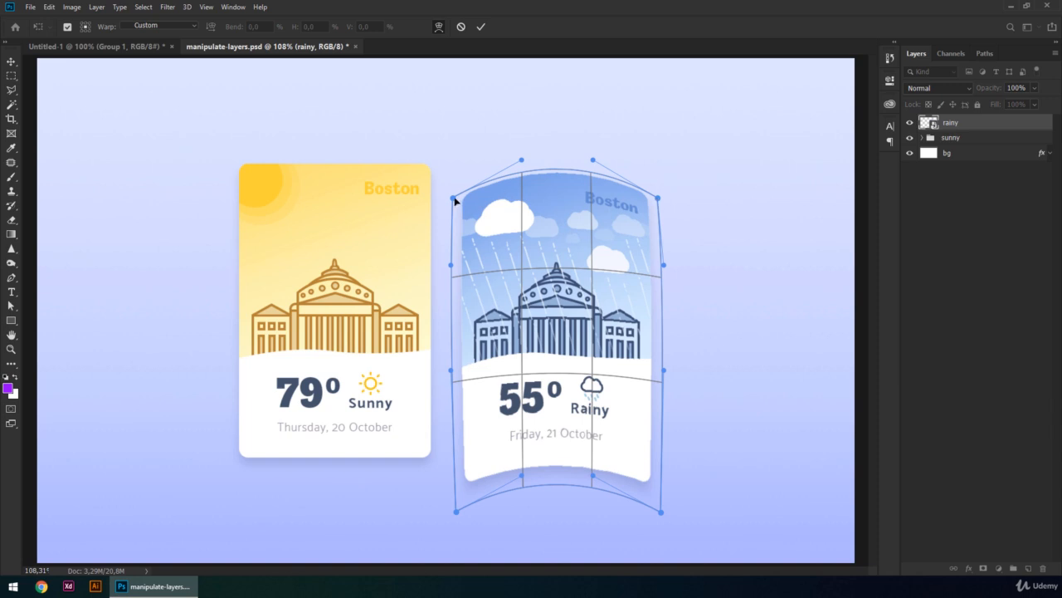
{"action": "left_click_drag", "start_coordinate": [455, 201], "coordinate": [454, 203]}
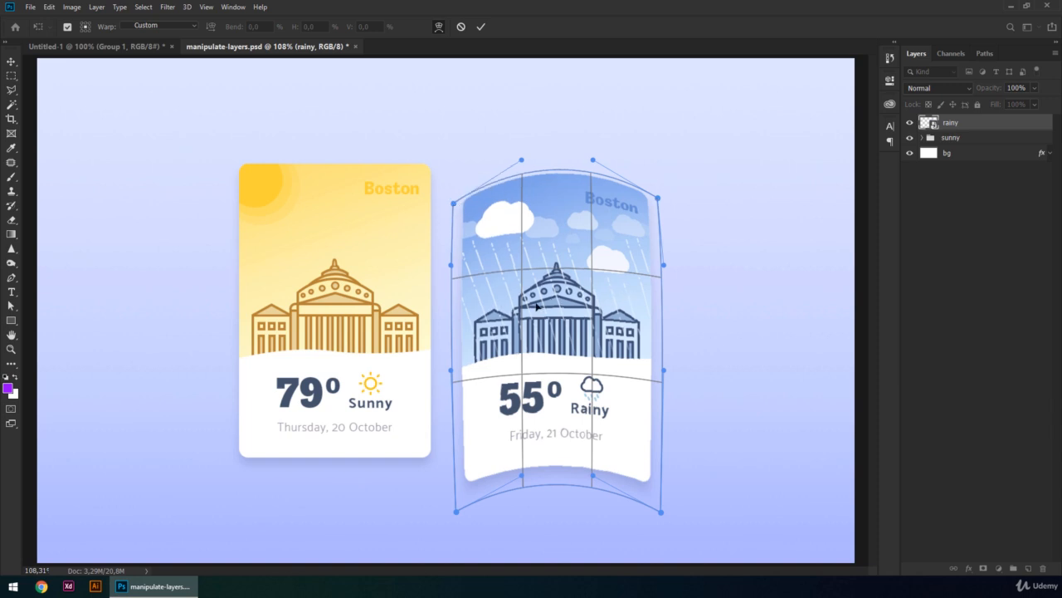
Try bending the warped card's edges with the curve handles, bulging the top and sides outward and the bottom edge upward, and cancel the warp
{"action": "left_click_drag", "start_coordinate": [521, 160], "coordinate": [495, 134]}
{"action": "left_click_drag", "start_coordinate": [592, 161], "coordinate": [615, 144]}
{"action": "left_click_drag", "start_coordinate": [665, 264], "coordinate": [688, 255]}
{"action": "left_click_drag", "start_coordinate": [450, 266], "coordinate": [435, 265]}
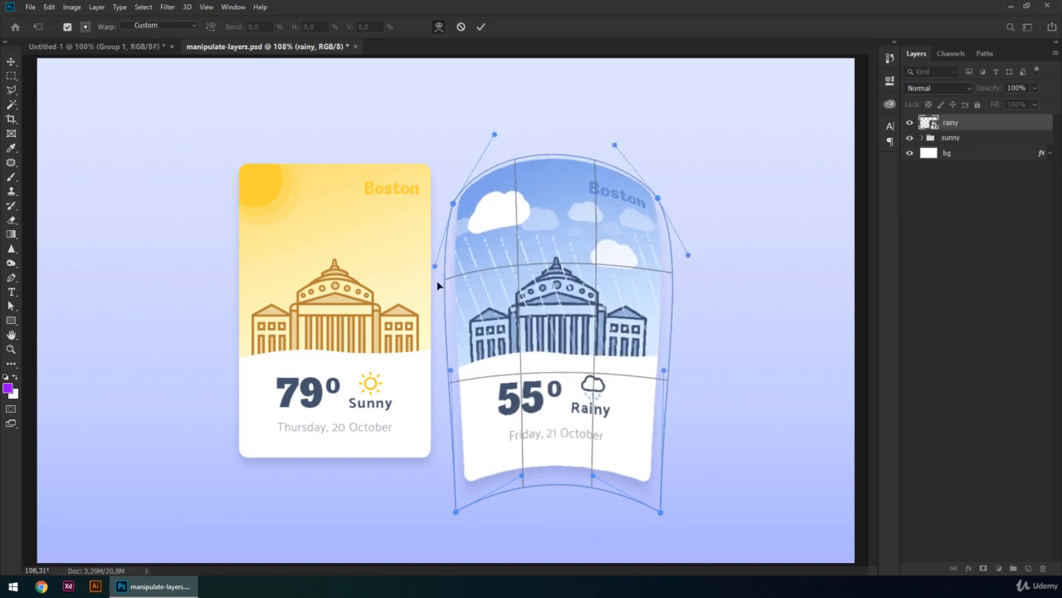
{"action": "left_click_drag", "start_coordinate": [452, 374], "coordinate": [432, 371]}
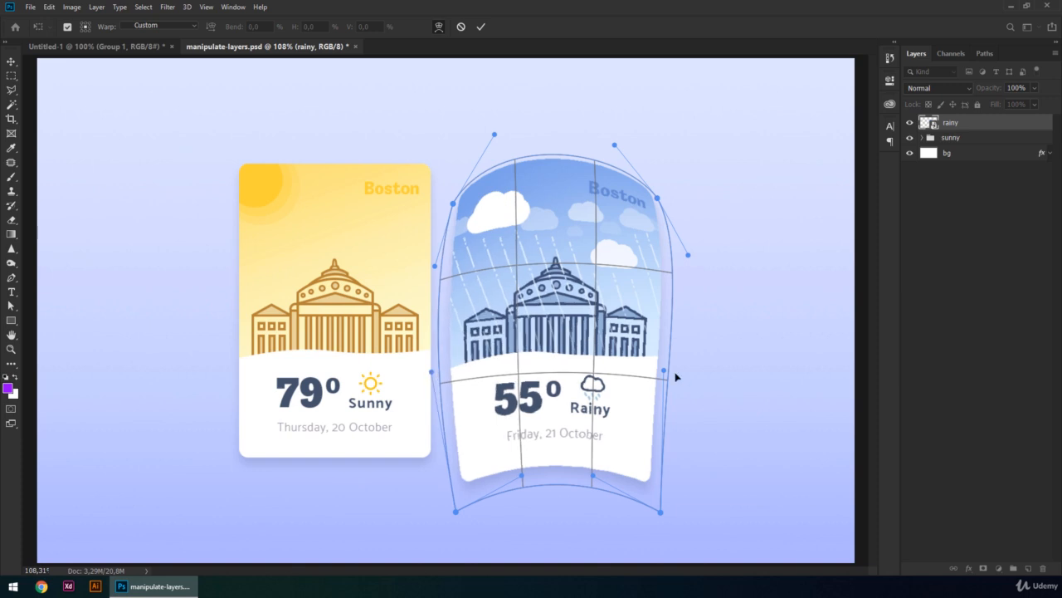
{"action": "left_click_drag", "start_coordinate": [665, 373], "coordinate": [688, 375]}
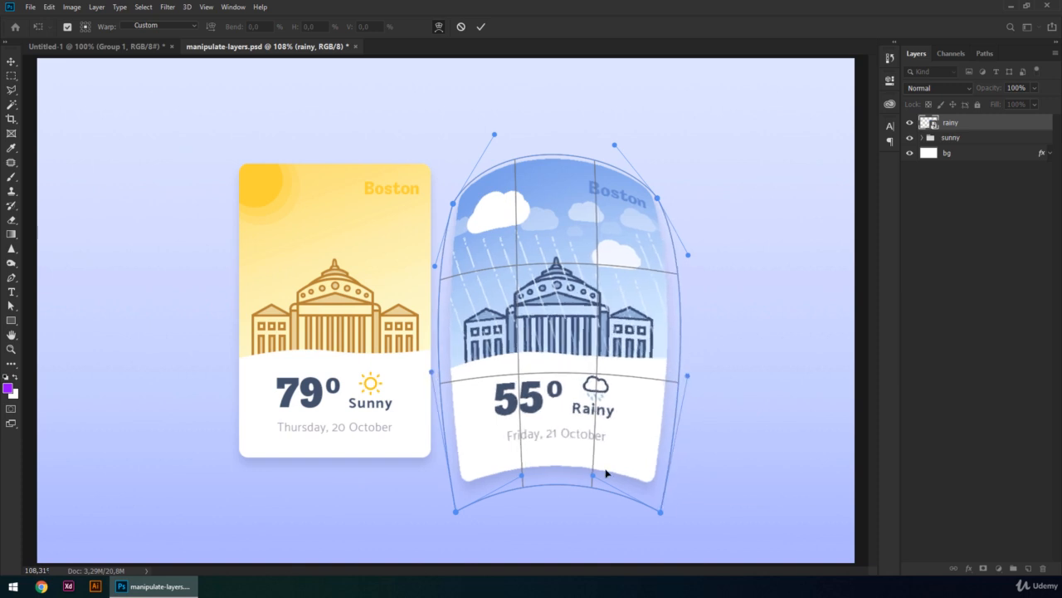
{"action": "left_click_drag", "start_coordinate": [592, 477], "coordinate": [600, 470]}
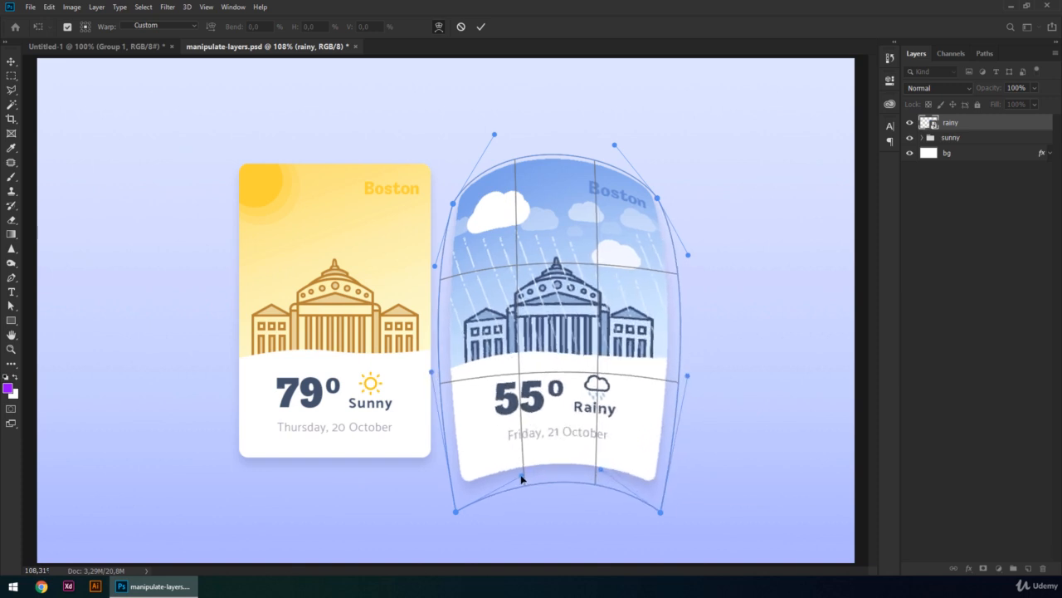
{"action": "left_click_drag", "start_coordinate": [522, 477], "coordinate": [512, 452]}
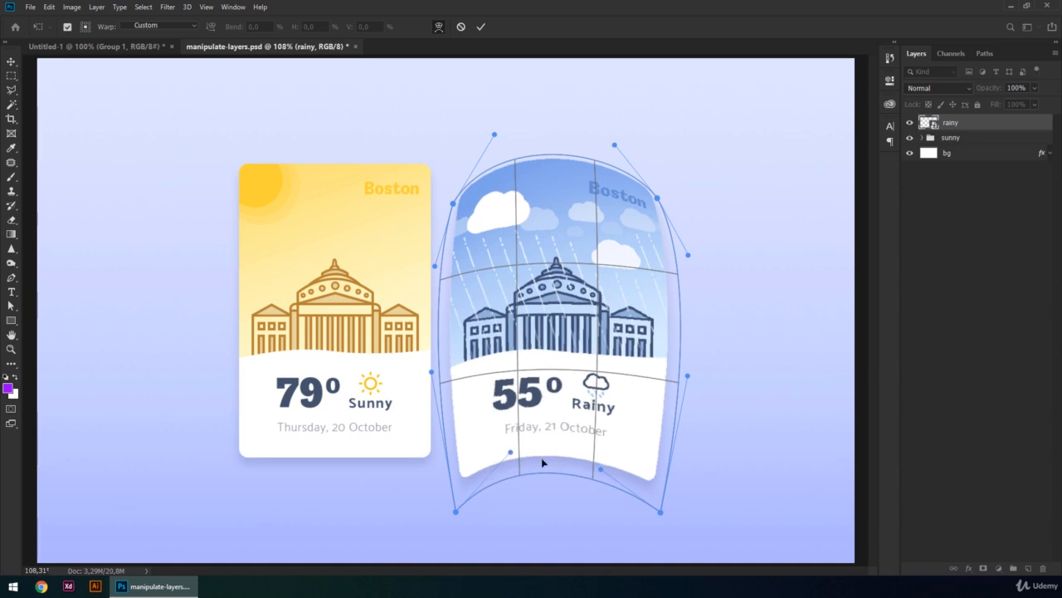
{"action": "key", "text": "Escape"}
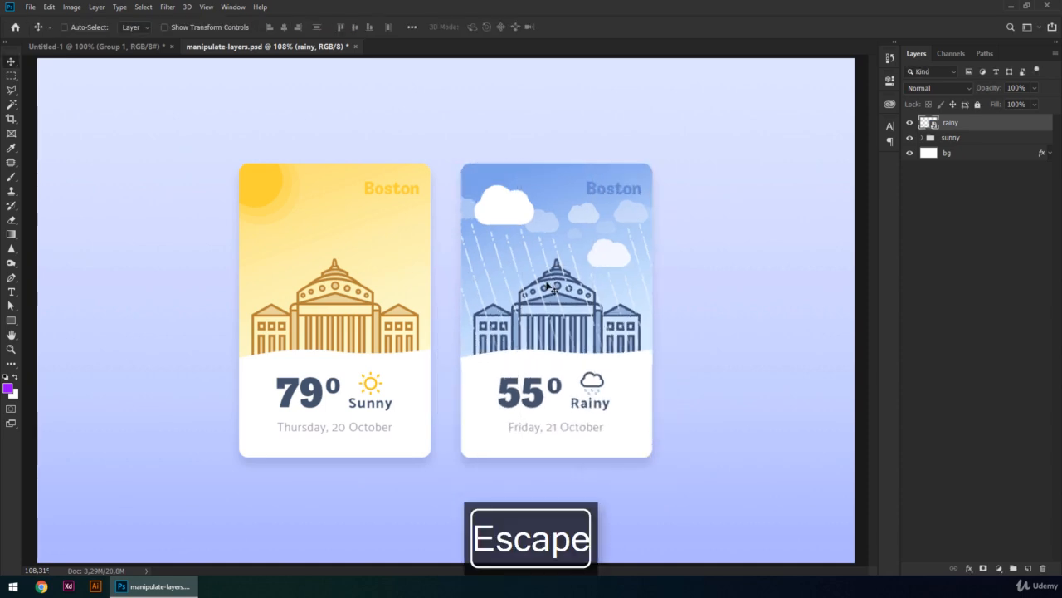